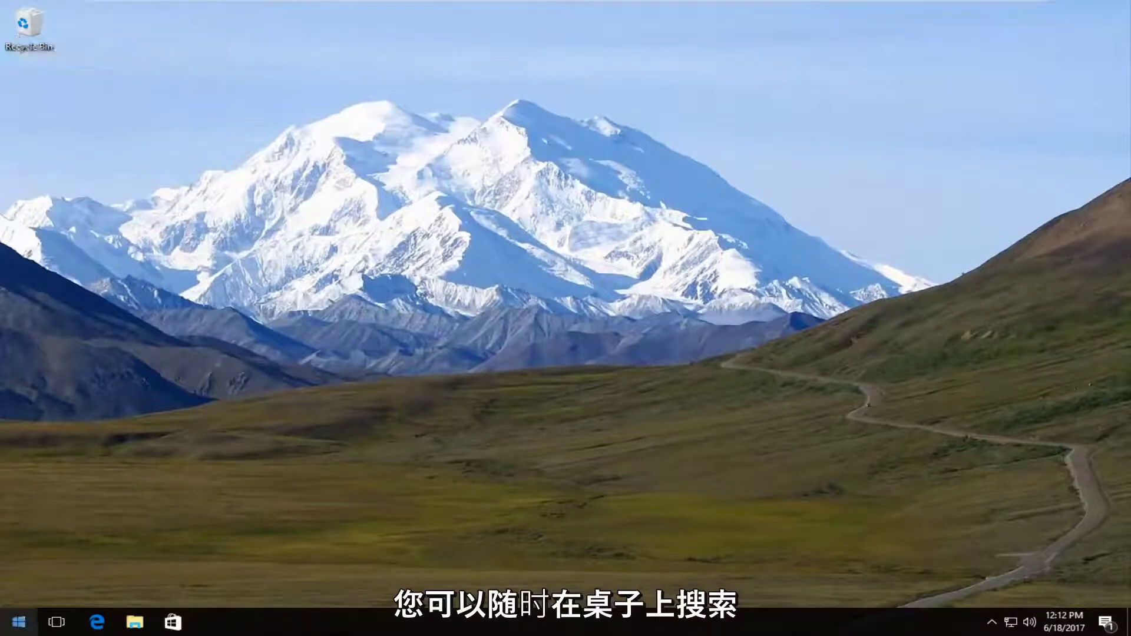
# Open the Recycle Bin, confirm it is empty, and close it
pyautogui.click(21, 25)
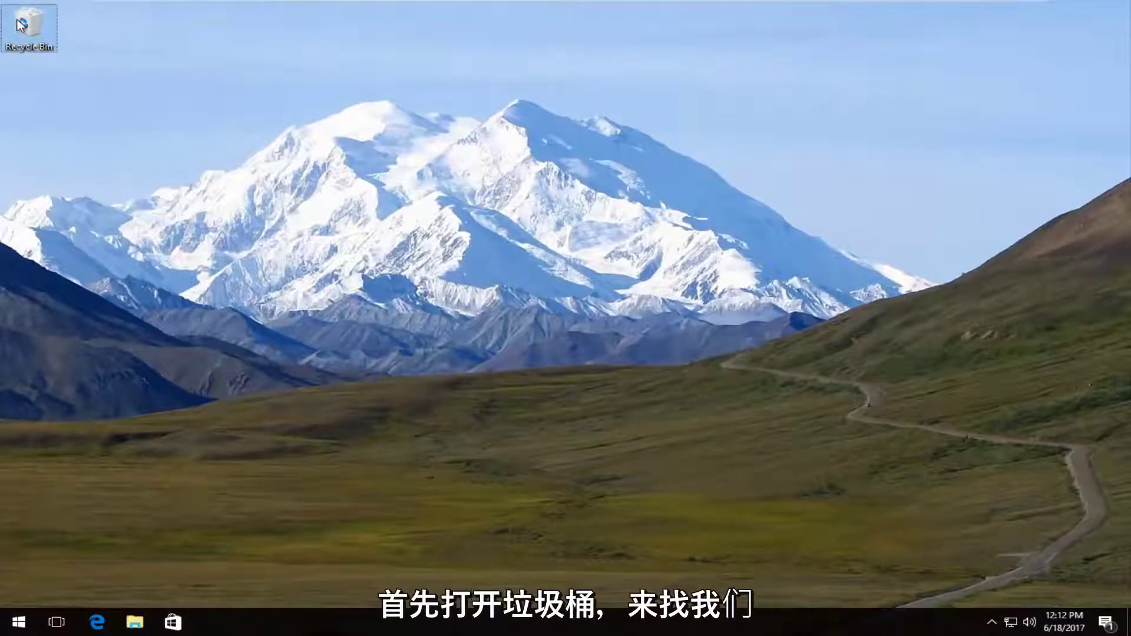
pyautogui.doubleClick(21, 24)
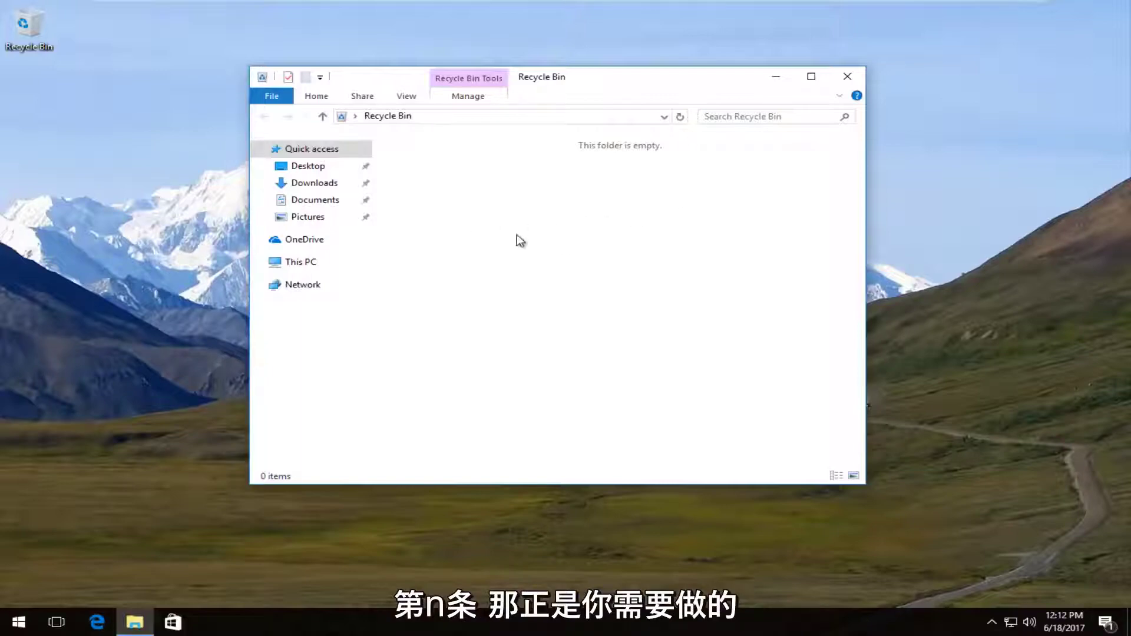
pyautogui.rightClick(519, 211)
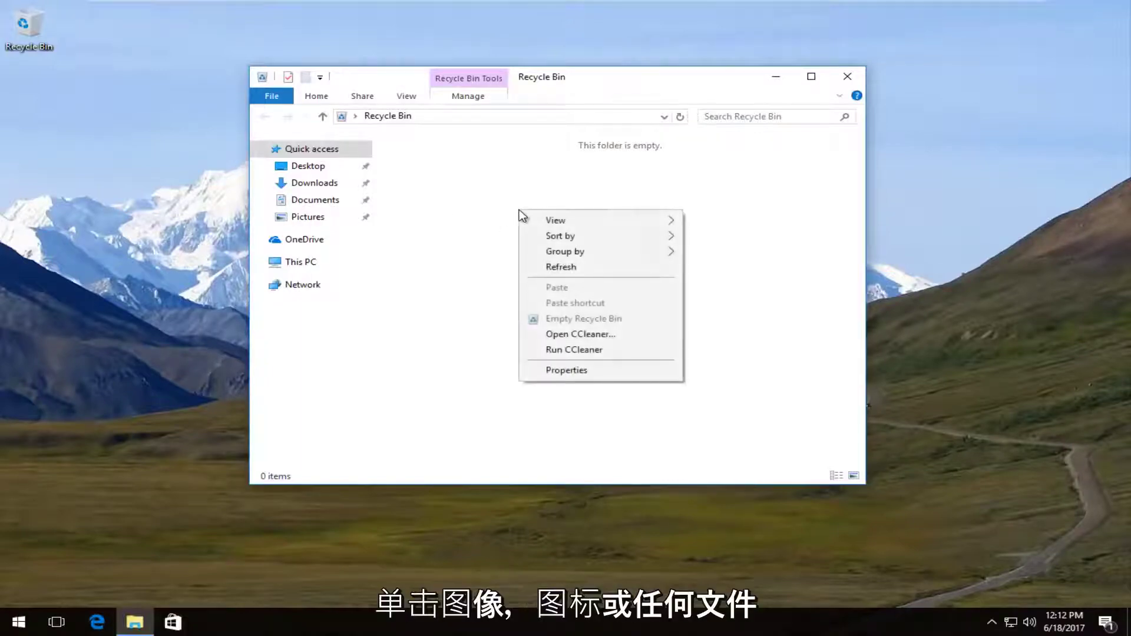
pyautogui.rightClick(502, 238)
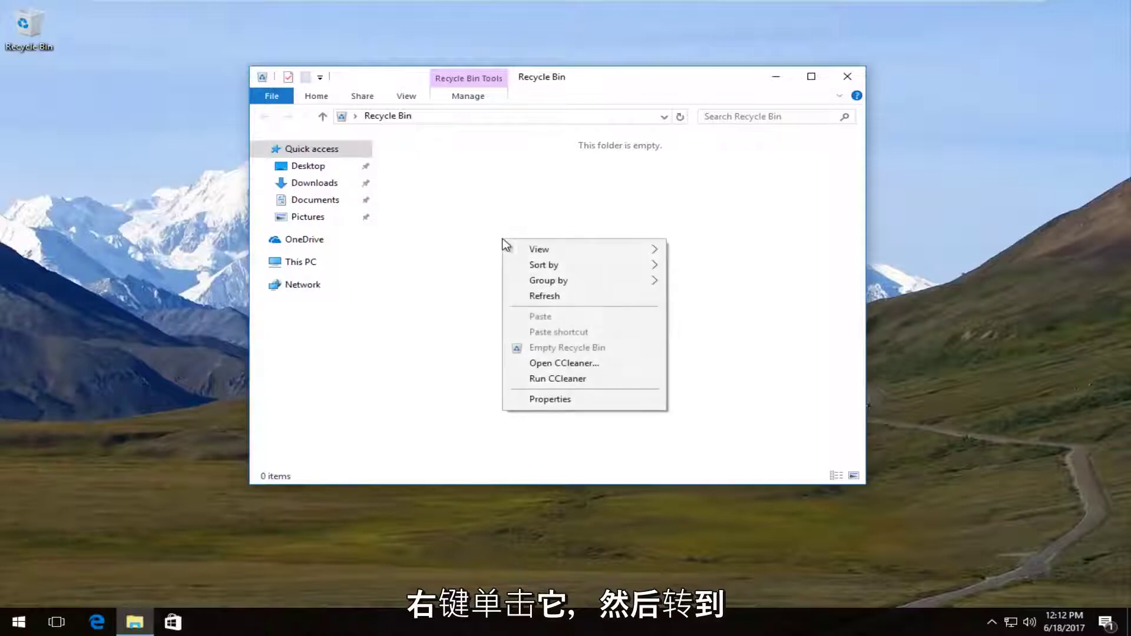
pyautogui.click(757, 331)
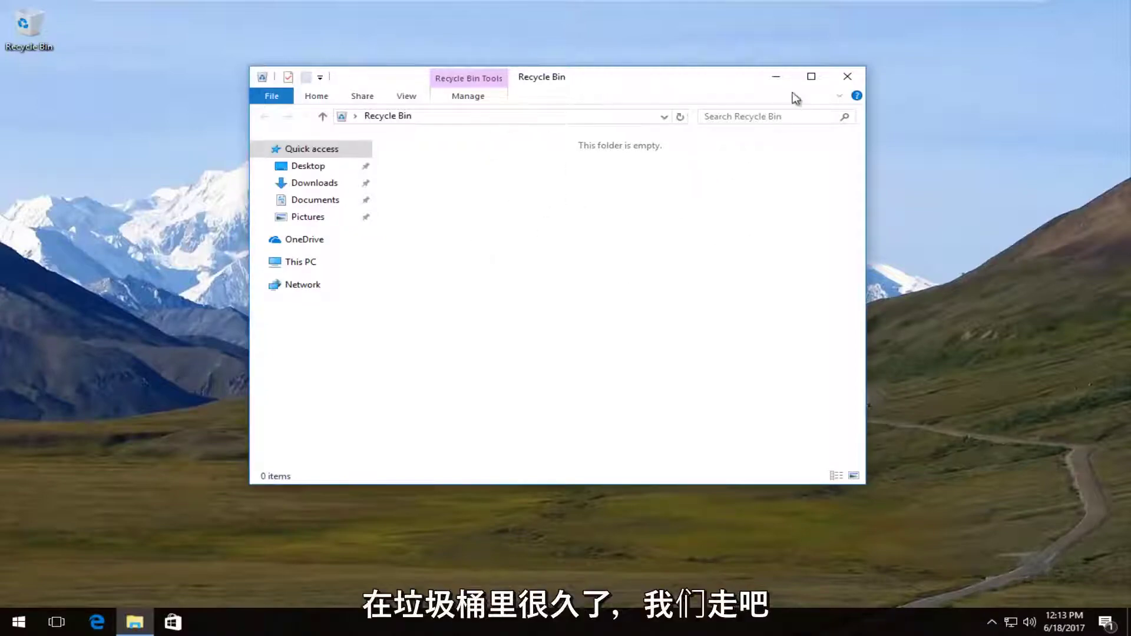
pyautogui.click(847, 77)
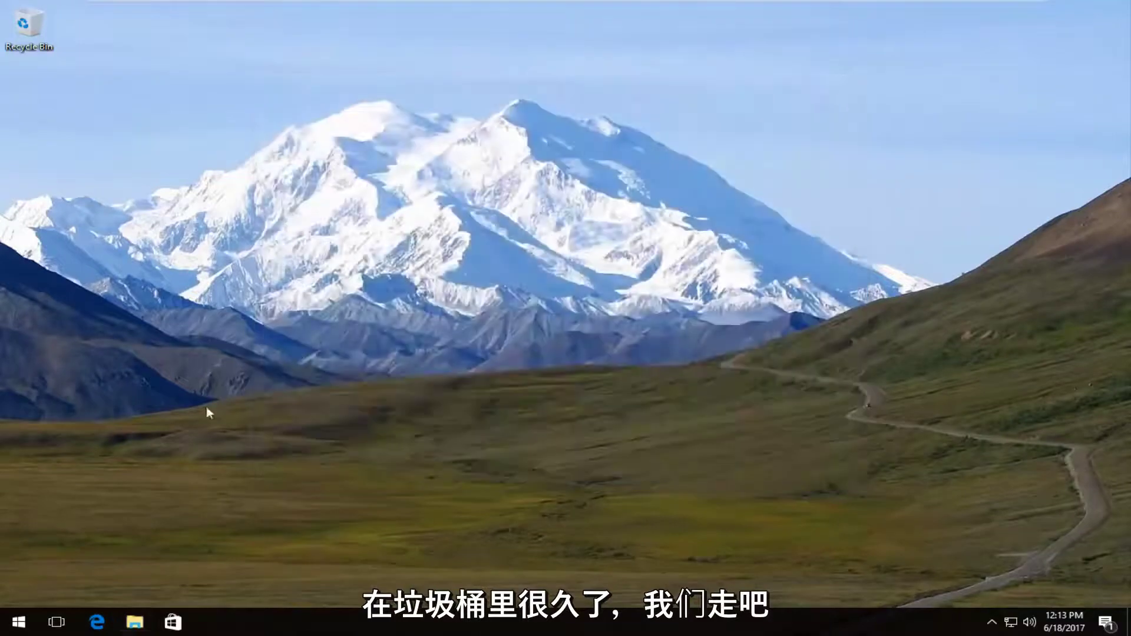
# In Edge, search Google for 'piriform ccleaner', then for 'recuva'
pyautogui.click(98, 623)
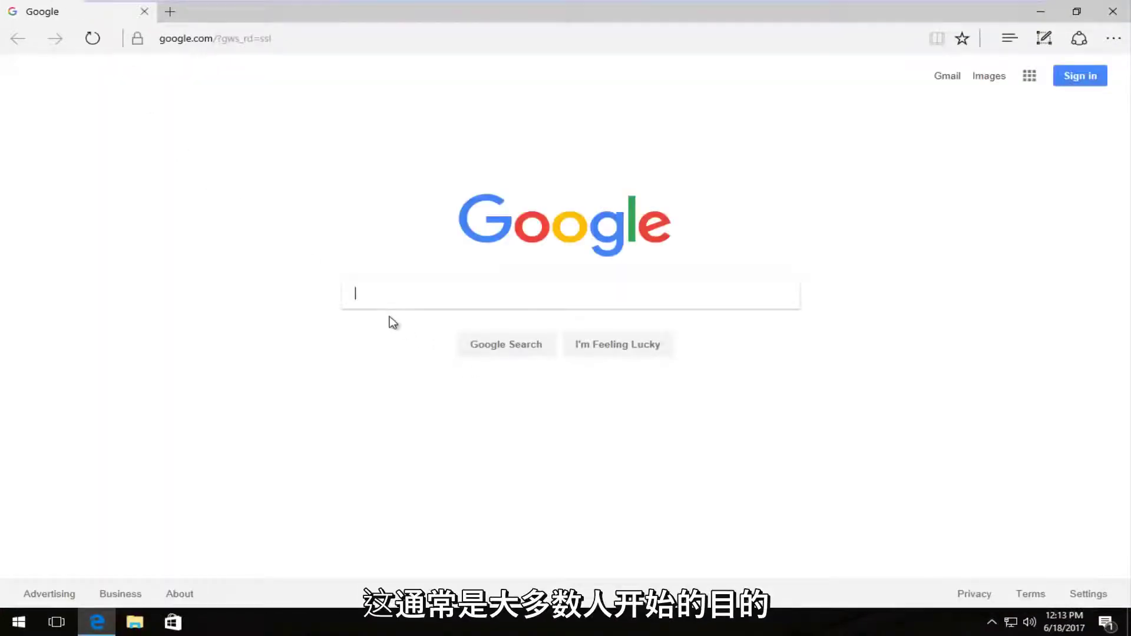
pyautogui.write('piriform ccleaner')
pyautogui.press('Return')
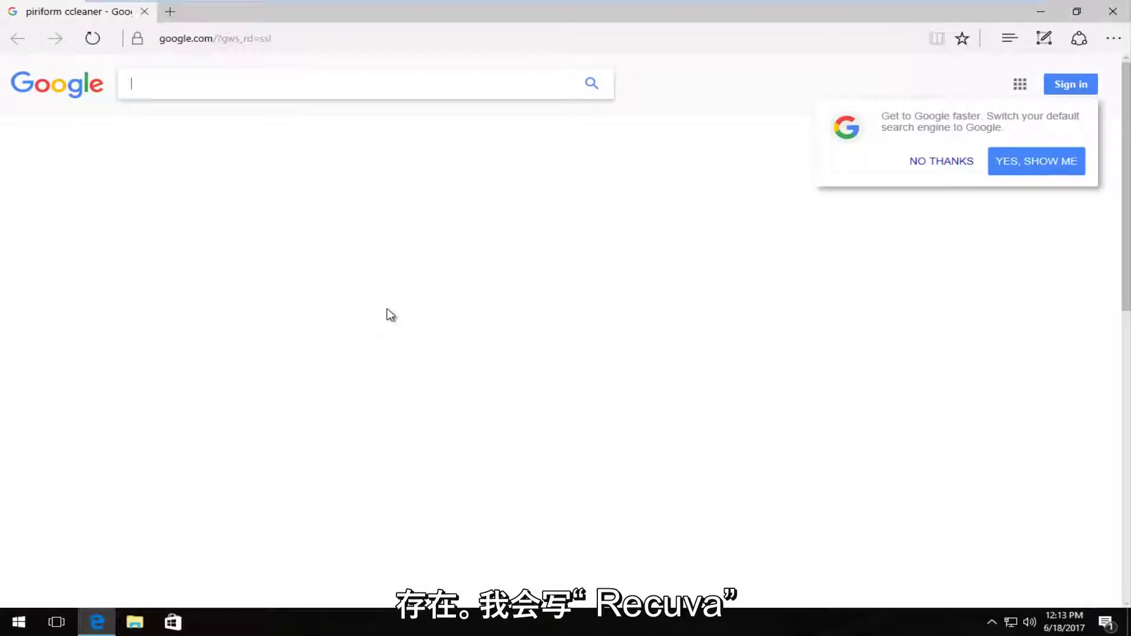
pyautogui.write('recuva')
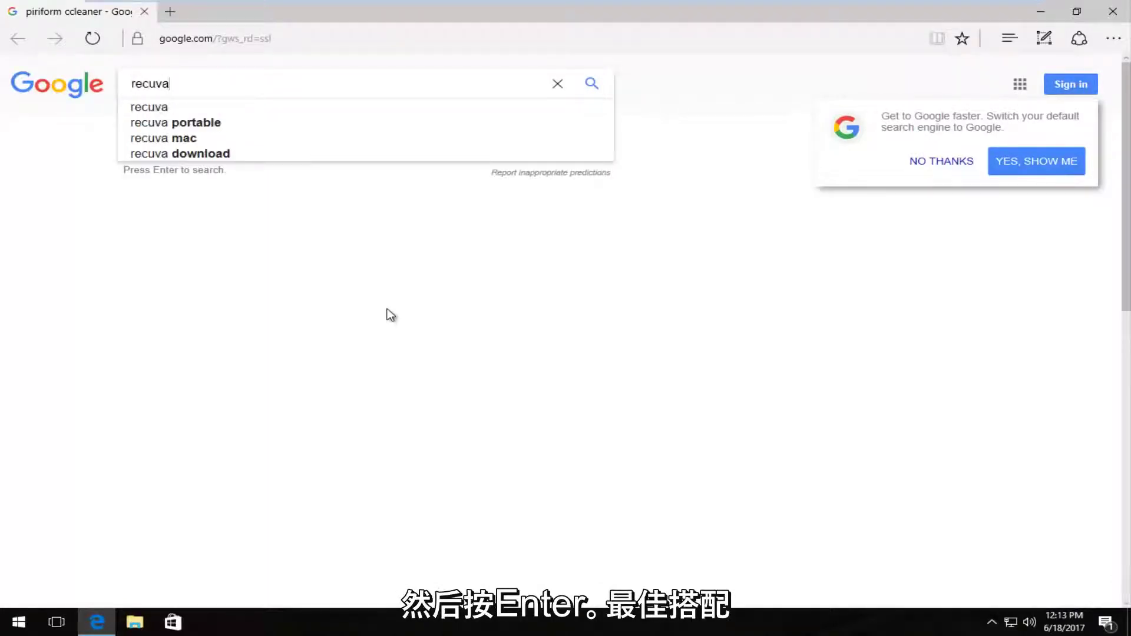
pyautogui.press('Return')
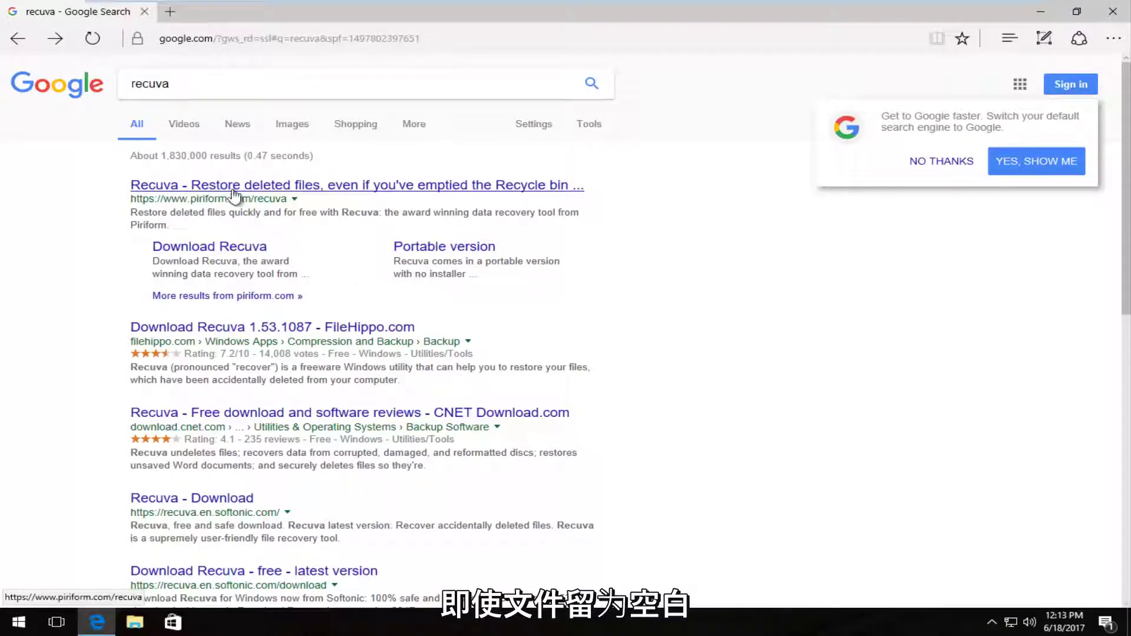
# Open the piriform.com Recuva result and jump to the edition comparison with the free version
pyautogui.doubleClick(203, 202)
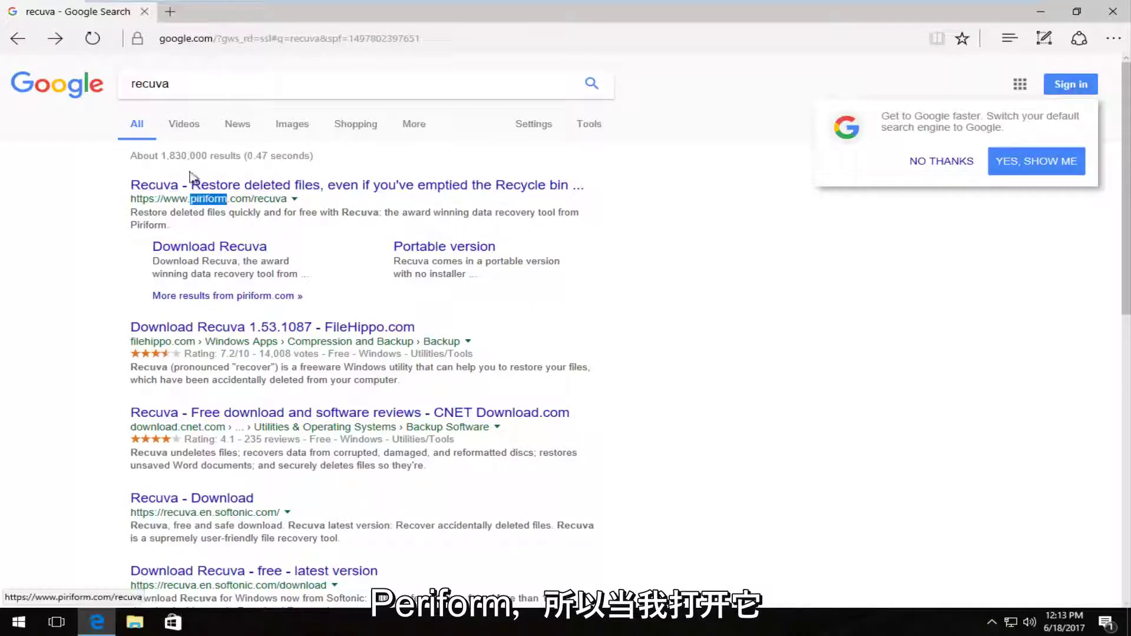
pyautogui.click(179, 189)
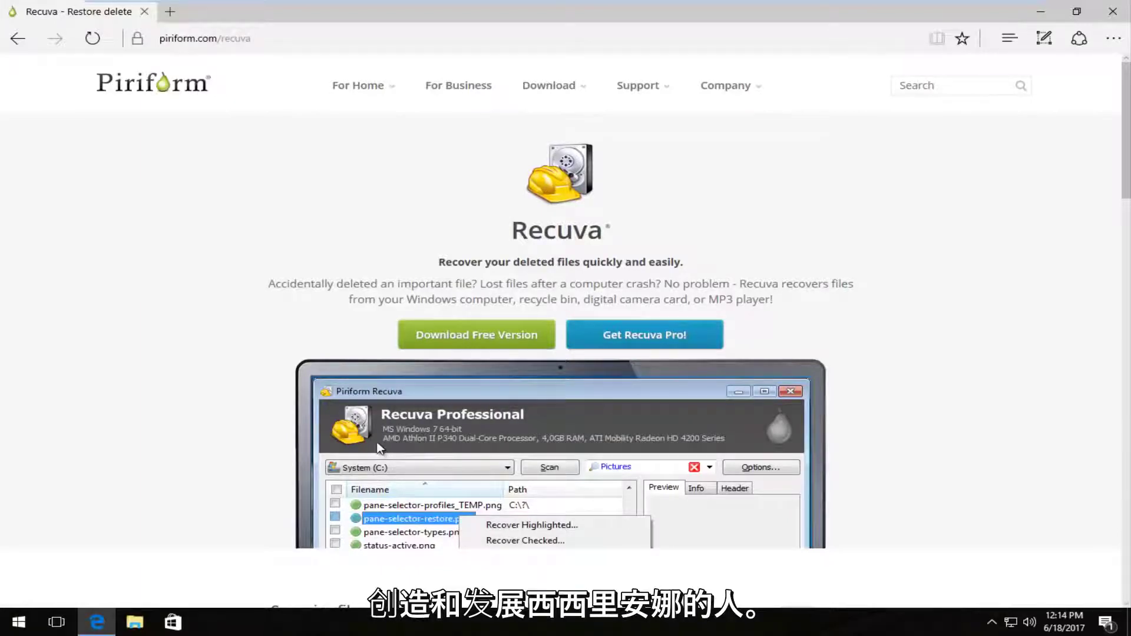
pyautogui.scroll(-3, 379, 449)
pyautogui.scroll(3, 377, 379)
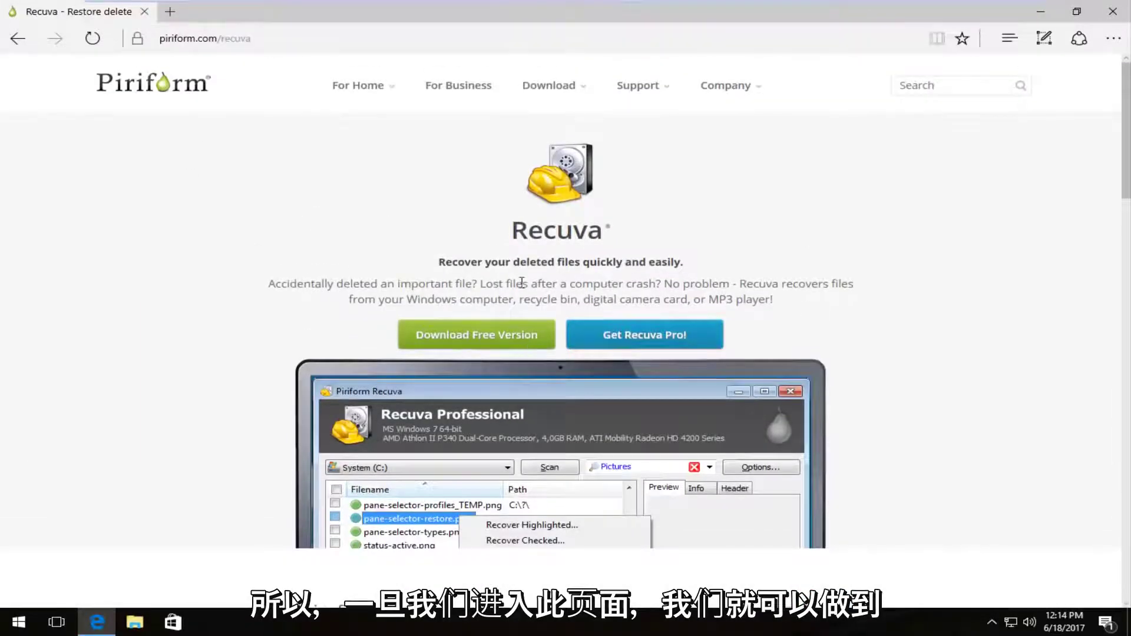
pyautogui.click(497, 340)
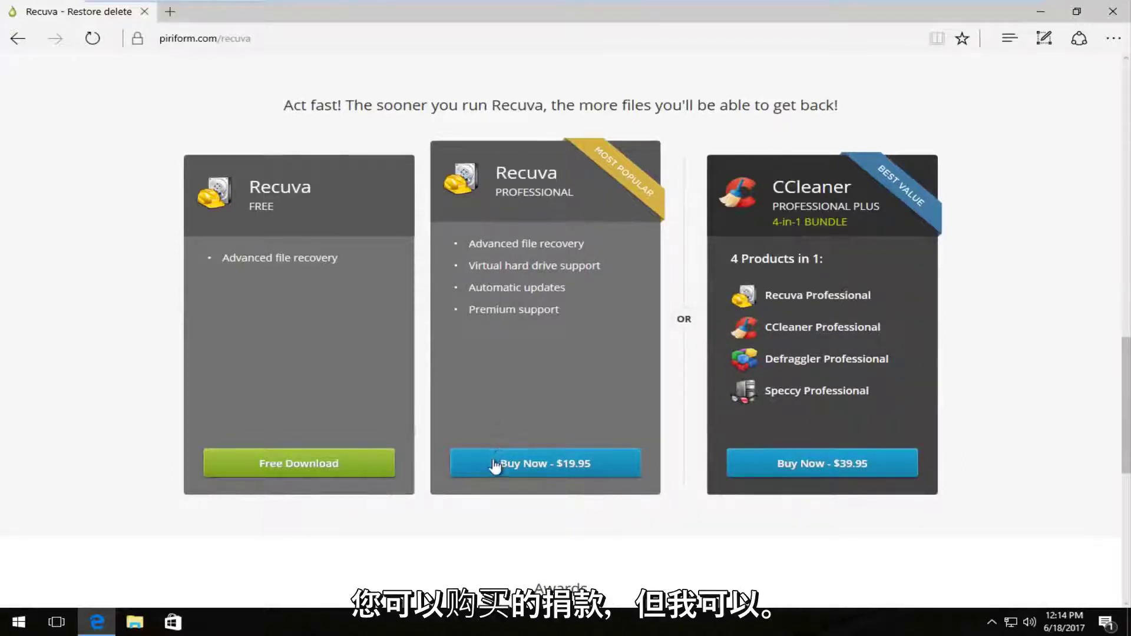
# Download the free rcsetup153.exe installer from Piriform's own server and run it
pyautogui.click(281, 466)
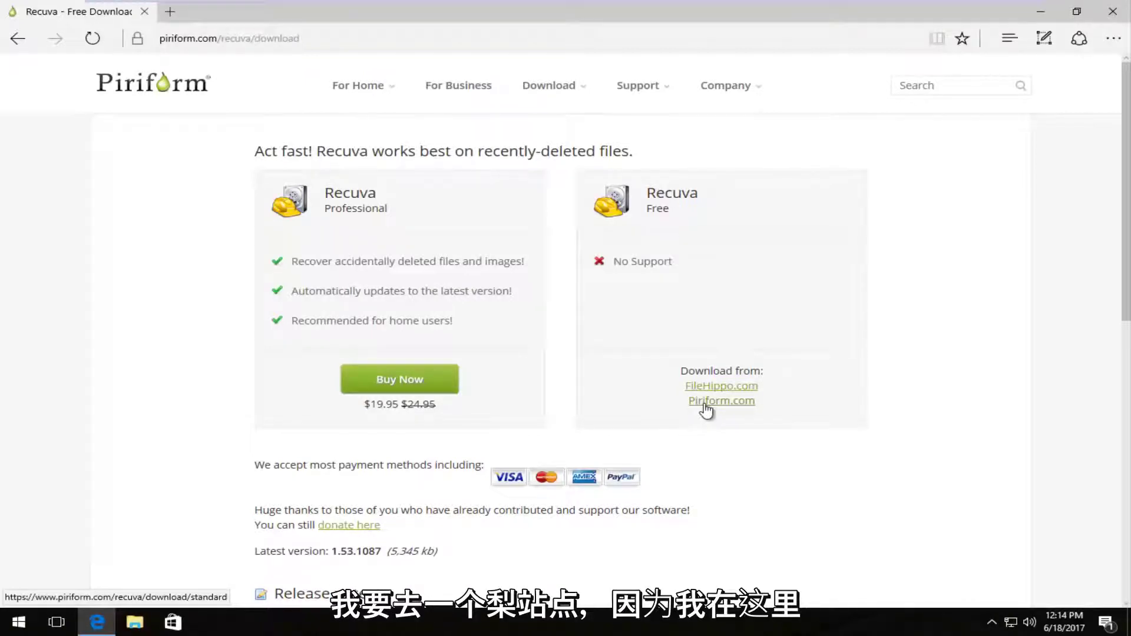
pyautogui.click(706, 404)
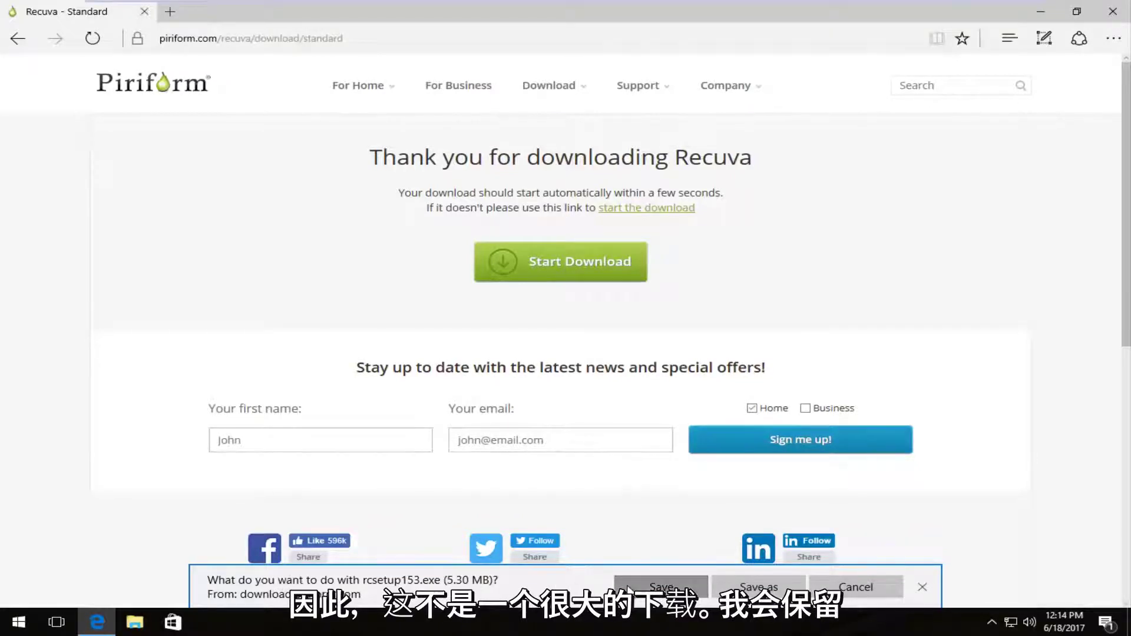
pyautogui.click(628, 588)
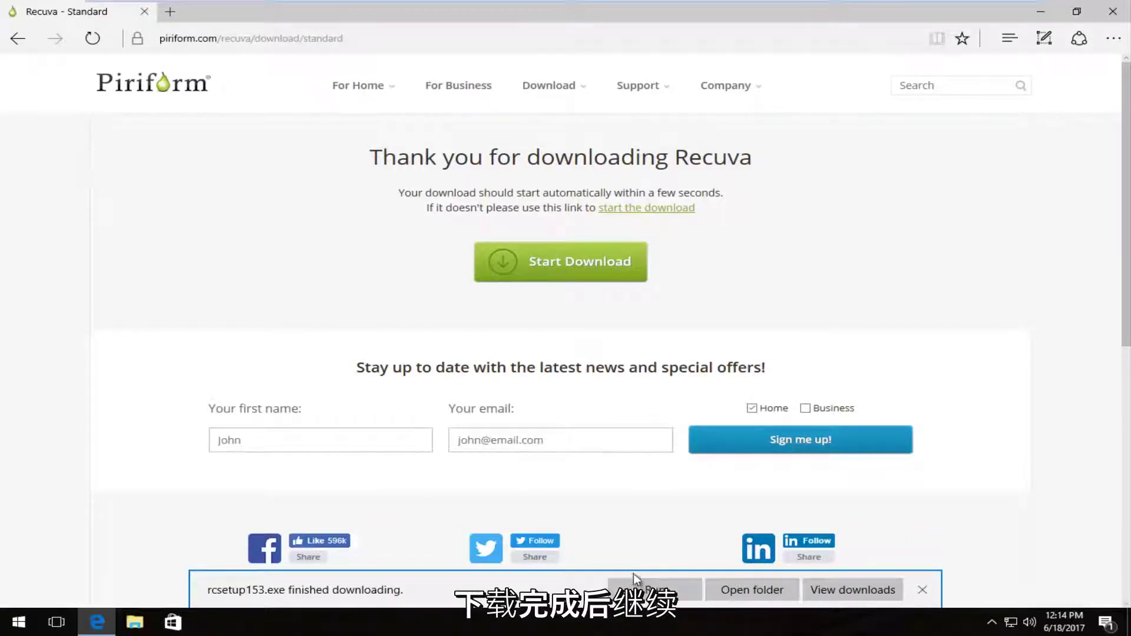
pyautogui.click(634, 589)
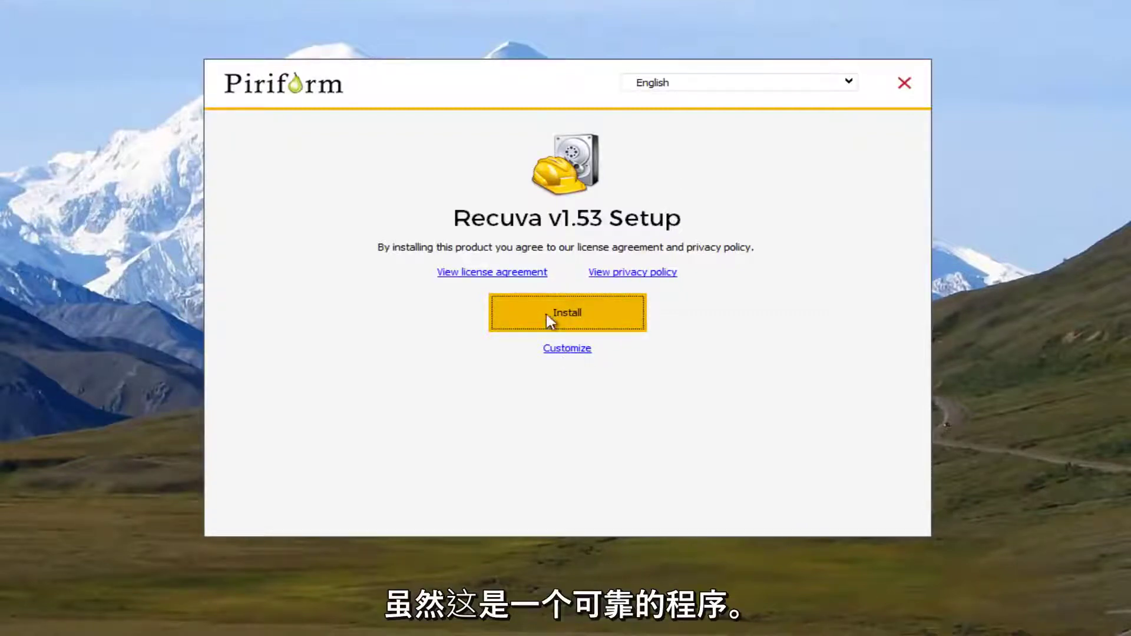
# Review the Customize options, install Recuva v1.53, and leave View release notes unchecked
pyautogui.click(566, 353)
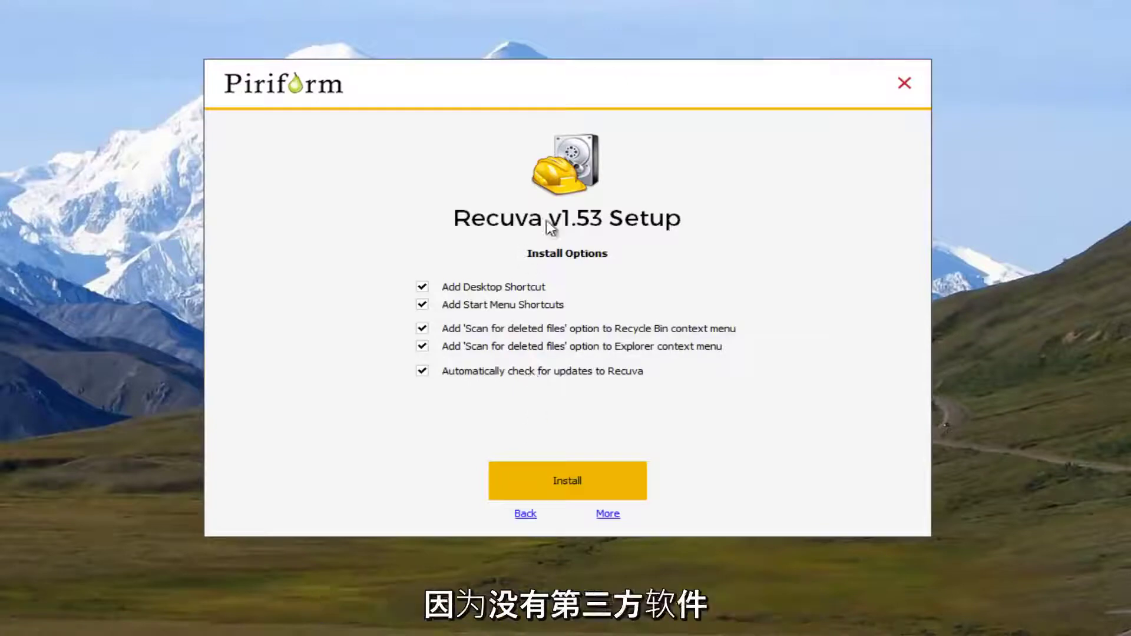
pyautogui.click(528, 484)
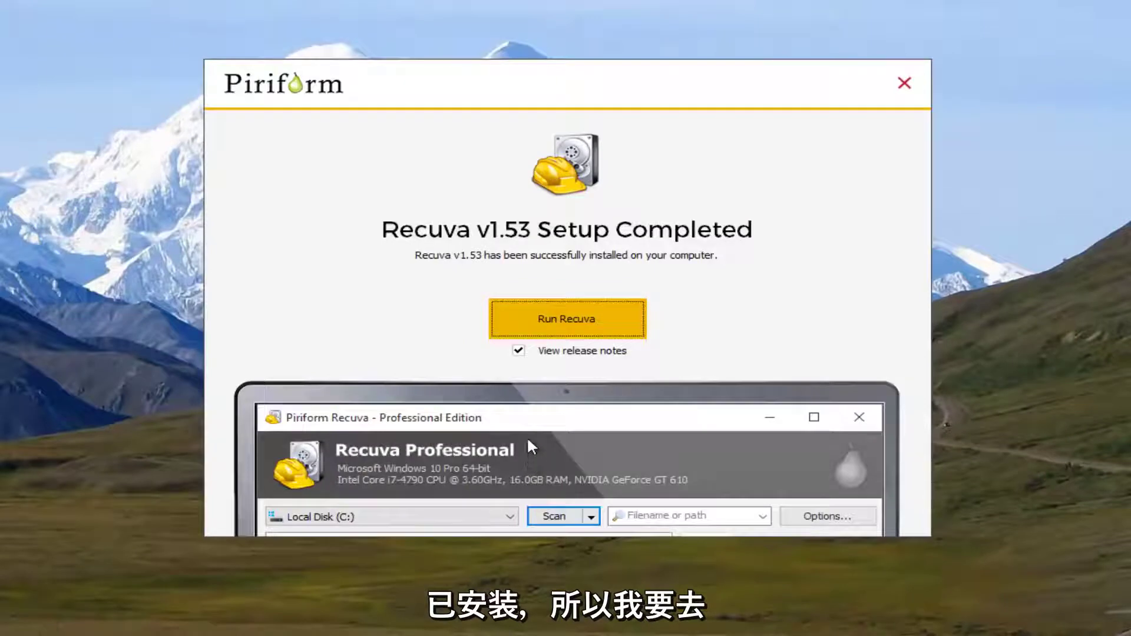
pyautogui.click(519, 351)
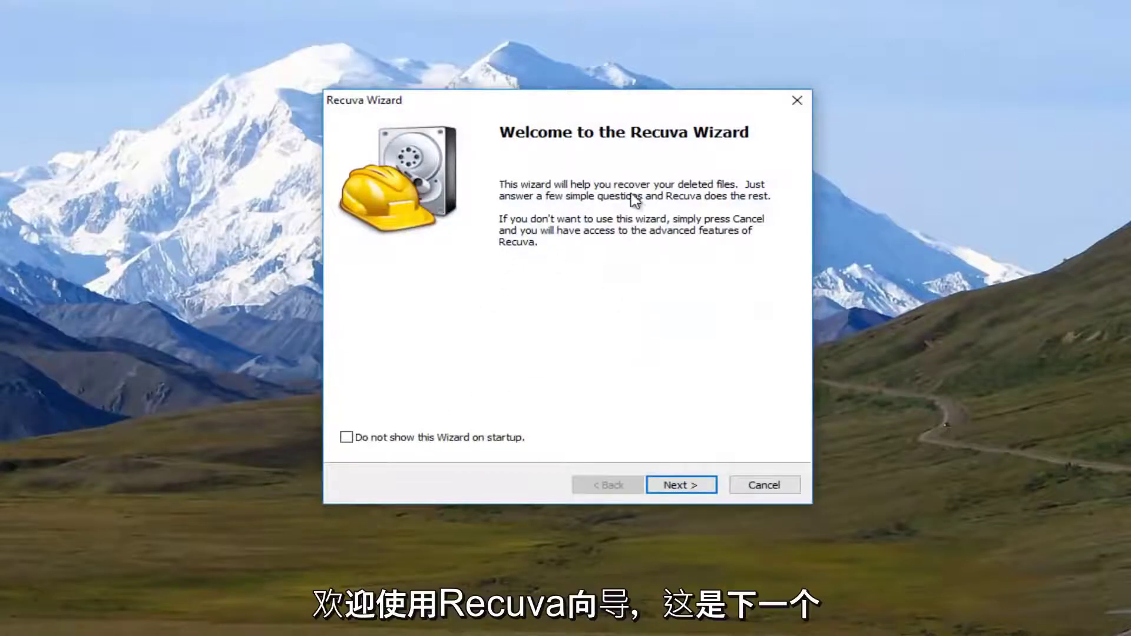
# Move past the wizard's welcome page and choose Pictures as the file type
pyautogui.click(679, 487)
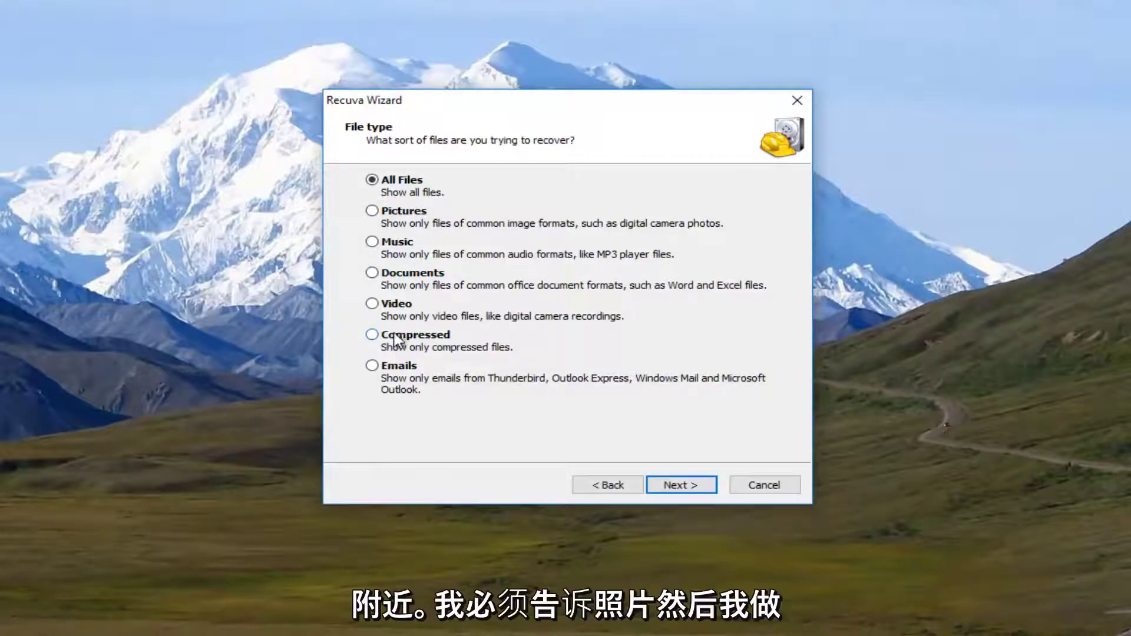
pyautogui.click(374, 212)
pyautogui.click(678, 485)
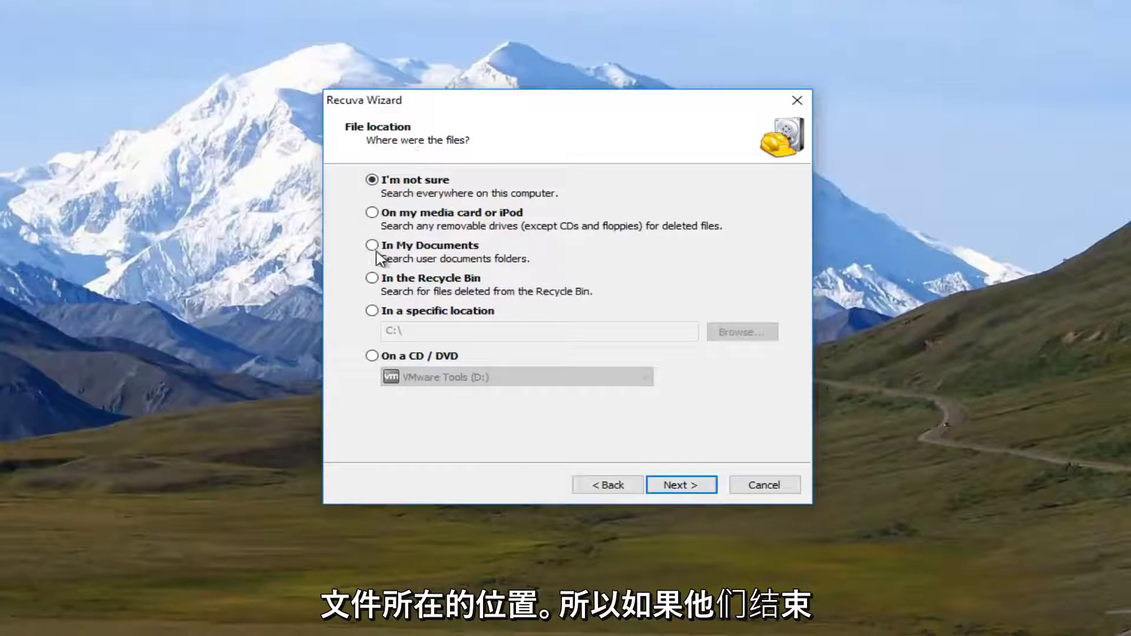
# Set the file location back to I'm not sure after trying Recycle Bin, then continue
pyautogui.click(385, 280)
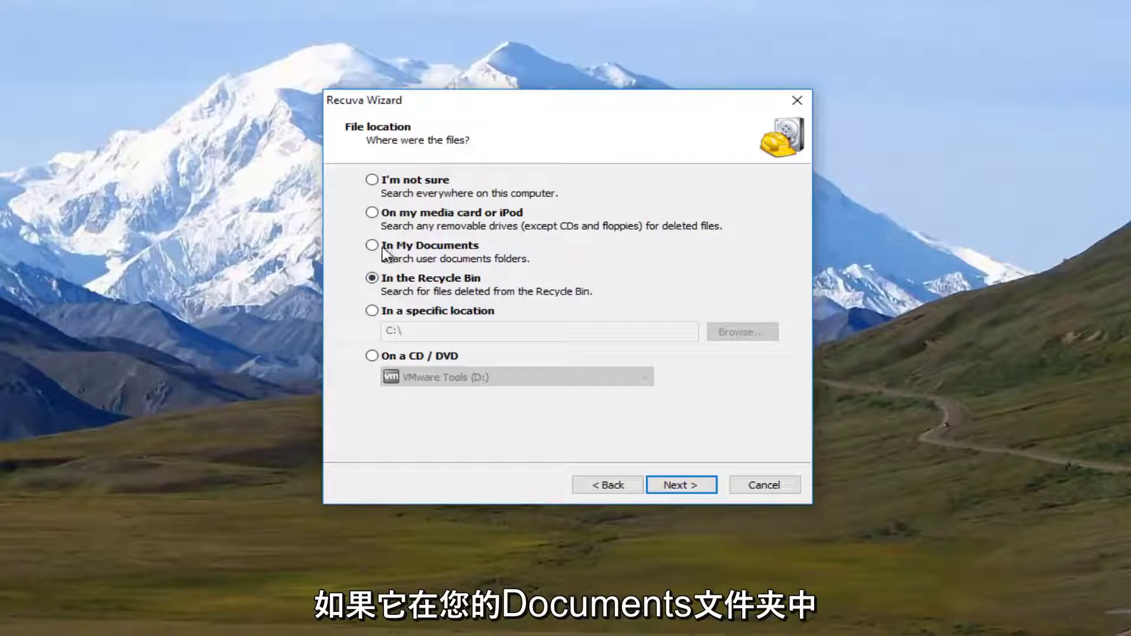
pyautogui.click(386, 186)
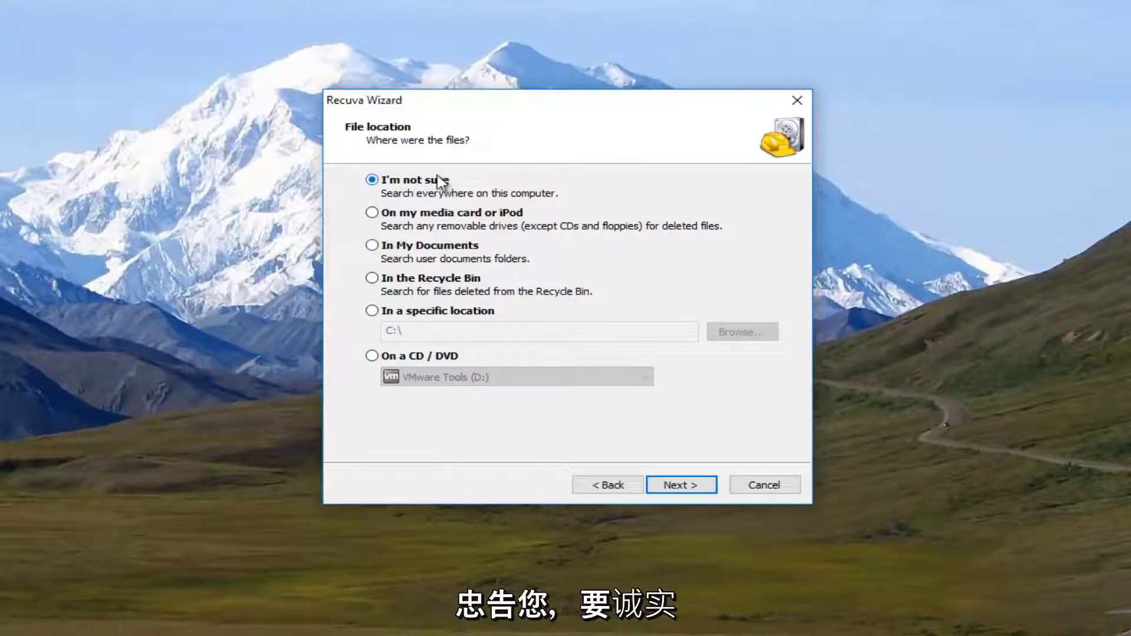
pyautogui.click(684, 487)
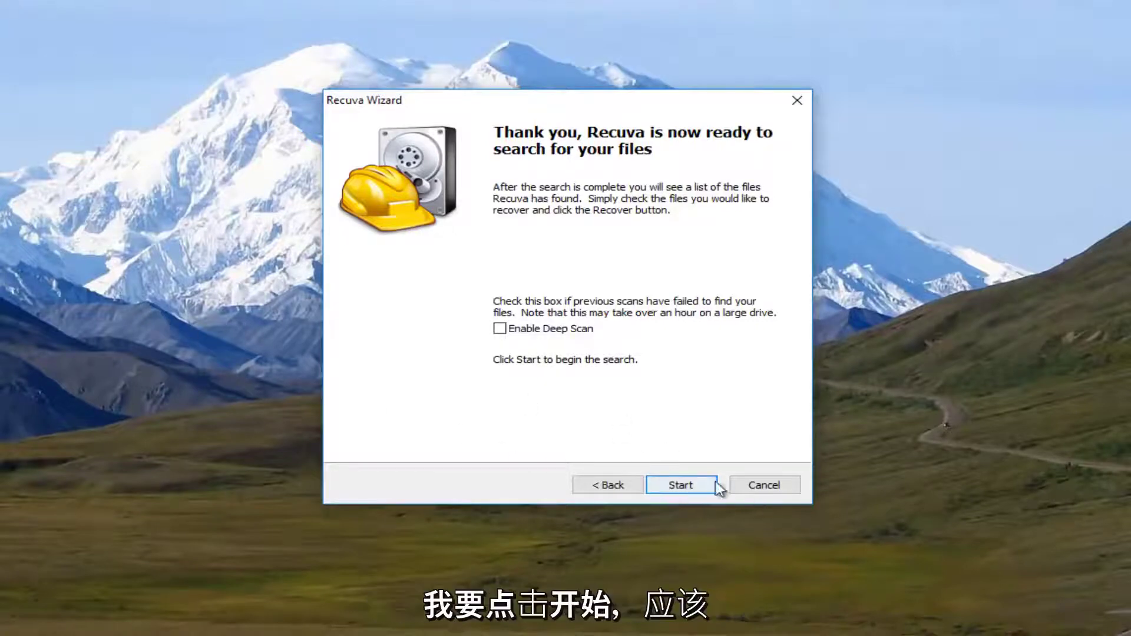
# Start the scan and scroll through the 133 picture thumbnails it finds
pyautogui.click(679, 487)
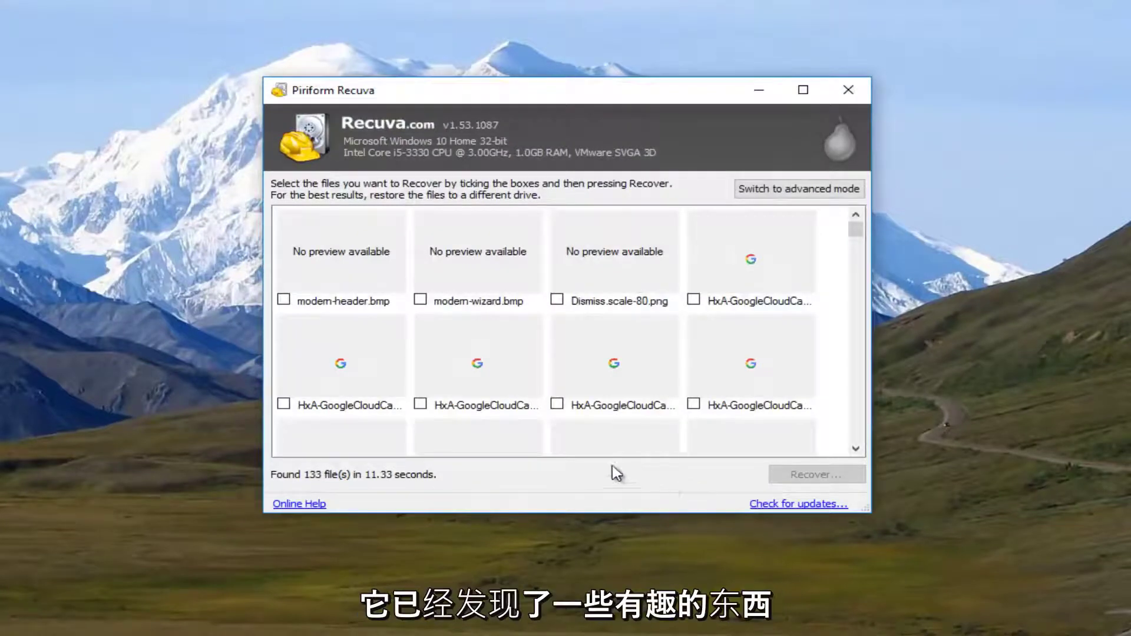
pyautogui.scroll(-3, 469, 406)
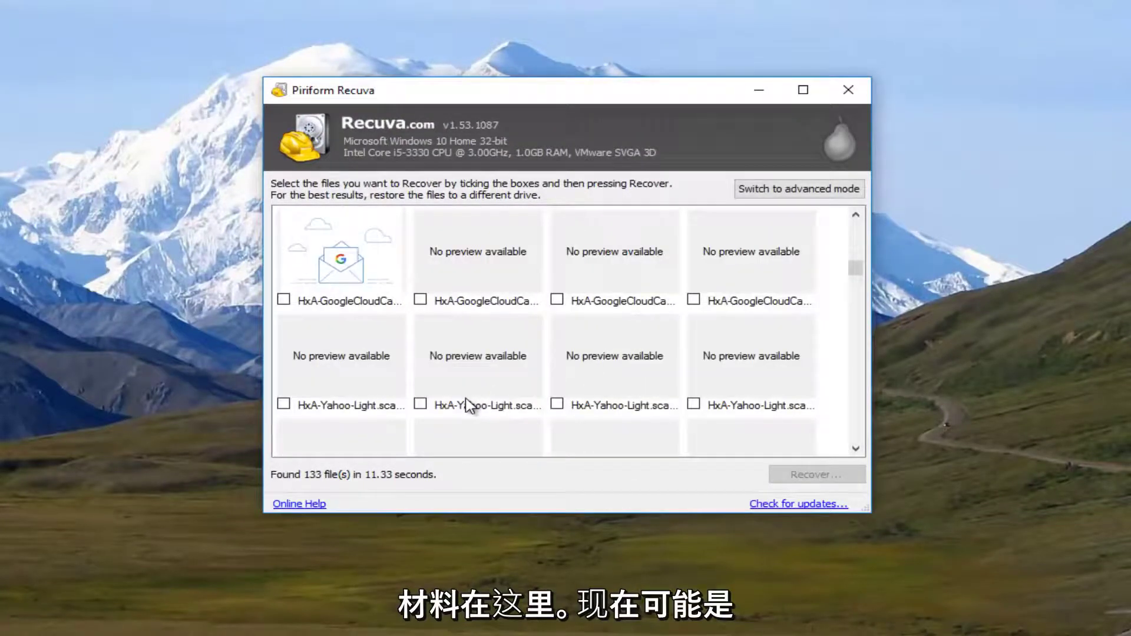
pyautogui.scroll(5, 468, 406)
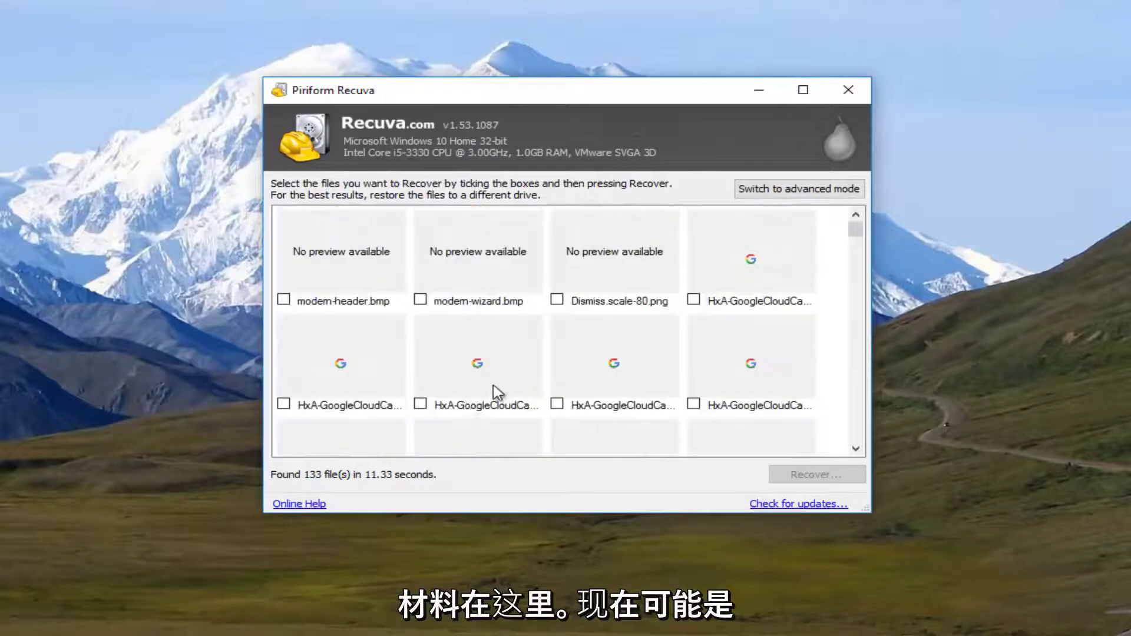
pyautogui.scroll(-5, 498, 392)
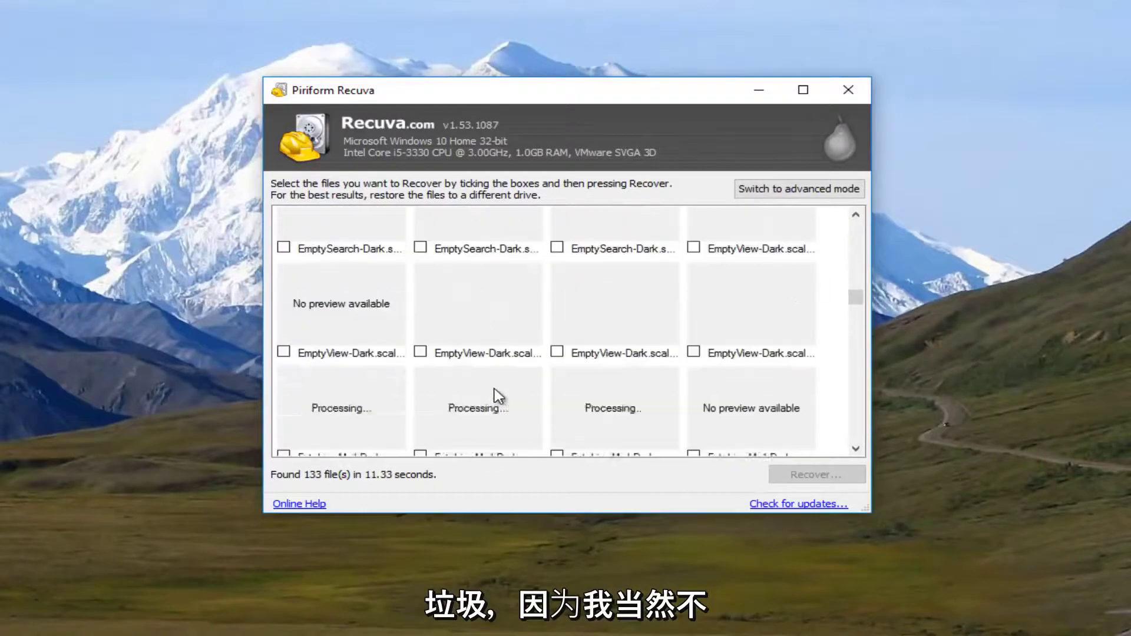
pyautogui.scroll(3, 489, 394)
pyautogui.scroll(-2, 483, 395)
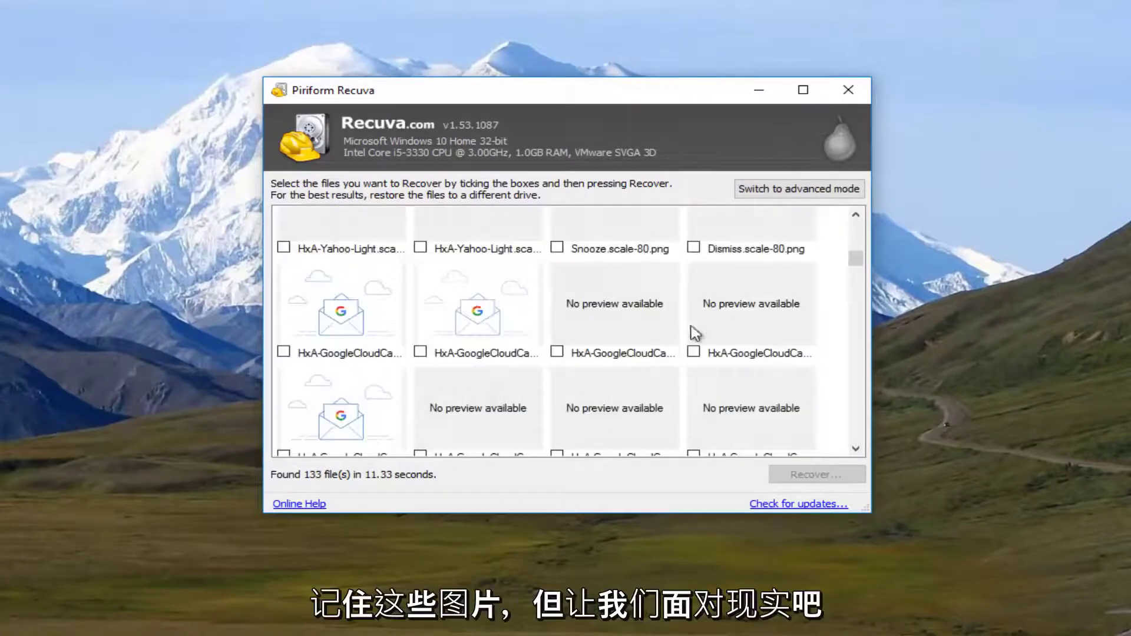
pyautogui.scroll(-5, 557, 321)
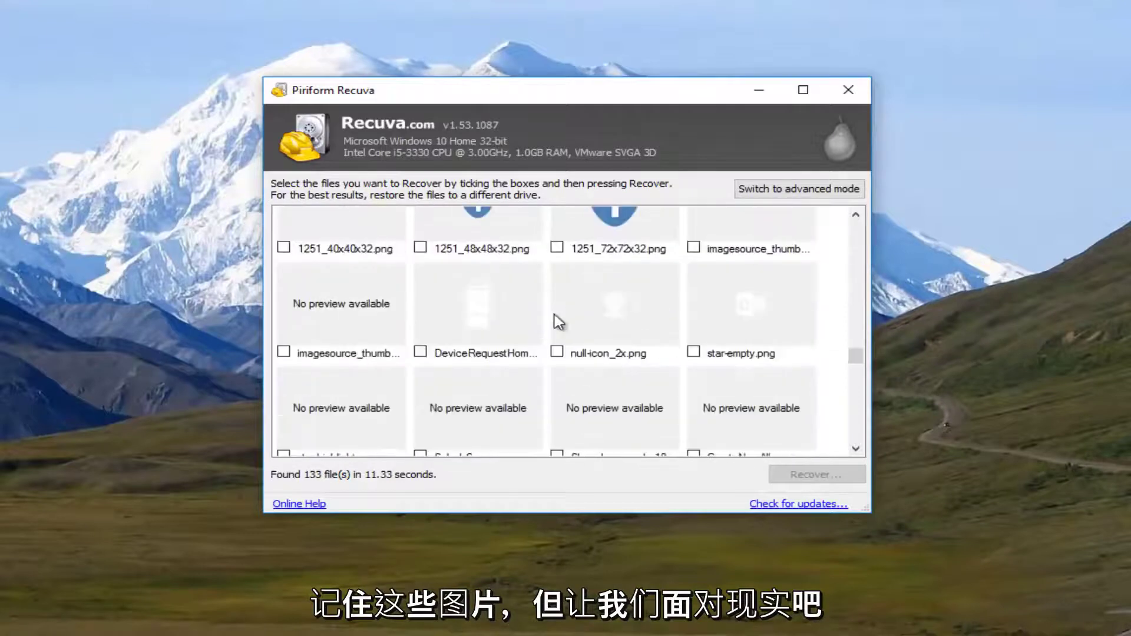
# Switch to advanced mode and widen the Filename column to show full names
pyautogui.click(794, 191)
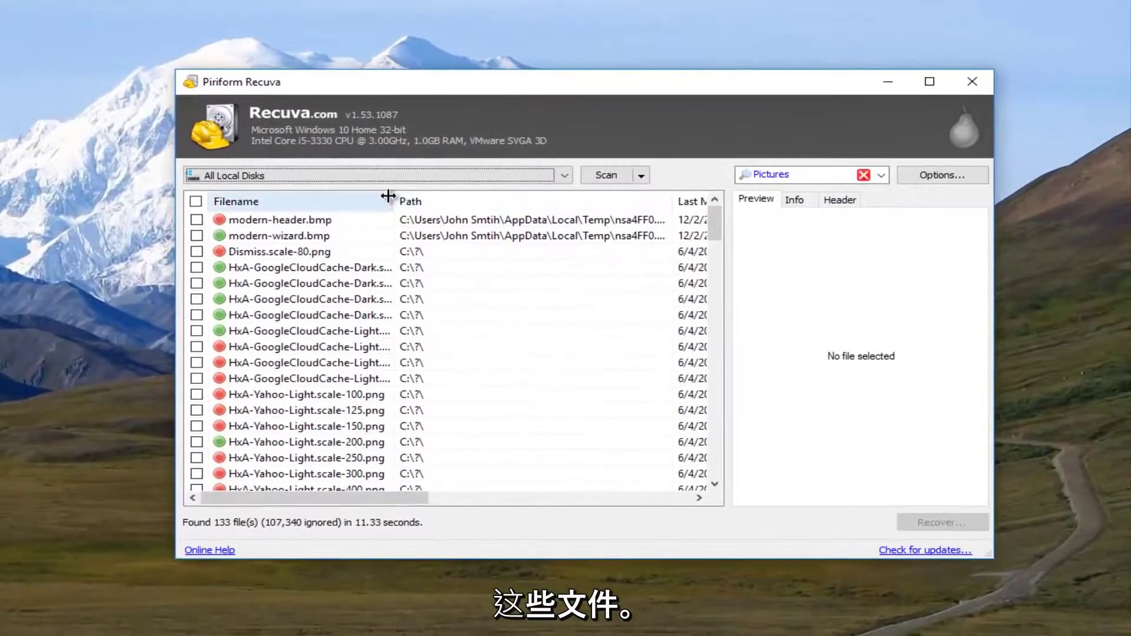
pyautogui.moveTo(398, 201); pyautogui.dragTo(488, 202)
pyautogui.scroll(-2, 348, 339)
pyautogui.scroll(-8, 349, 339)
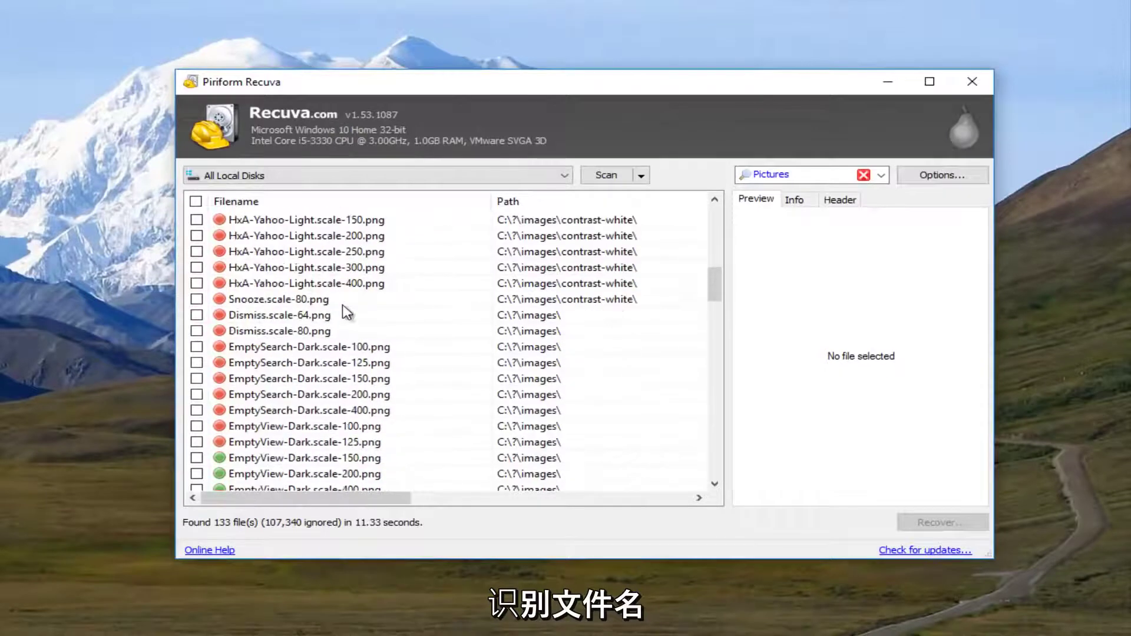
pyautogui.scroll(-10, 342, 314)
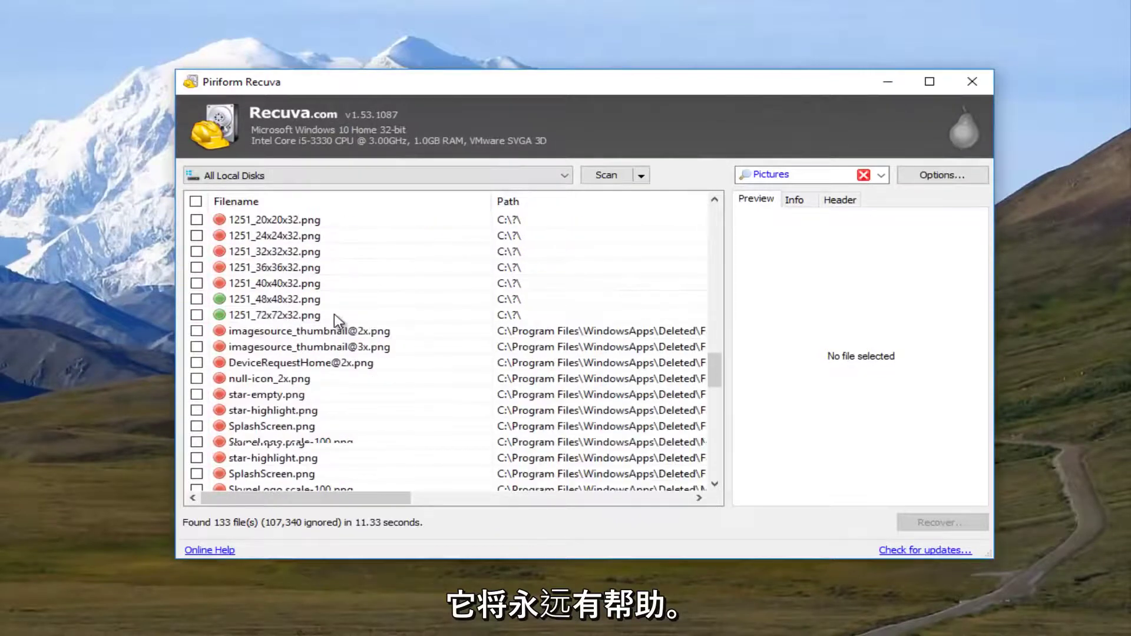
pyautogui.scroll(-4, 335, 315)
pyautogui.scroll(2, 336, 316)
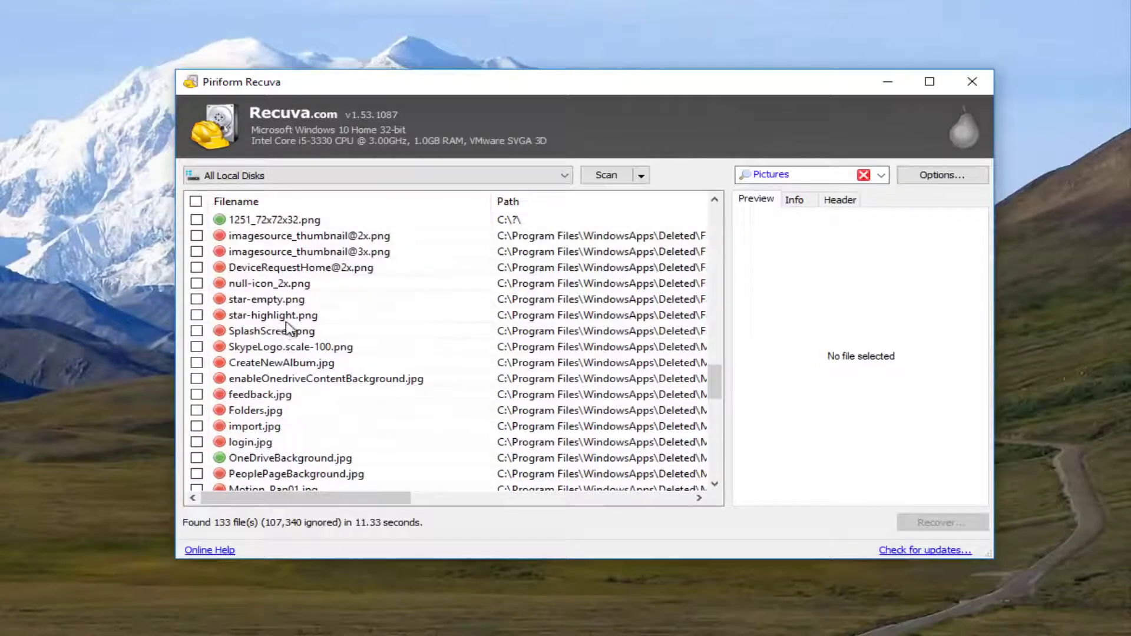
# Preview star-highlight.png, several HxA-GoogleCloudCache-Dark scales and Dismiss.scale-80.png
pyautogui.click(280, 318)
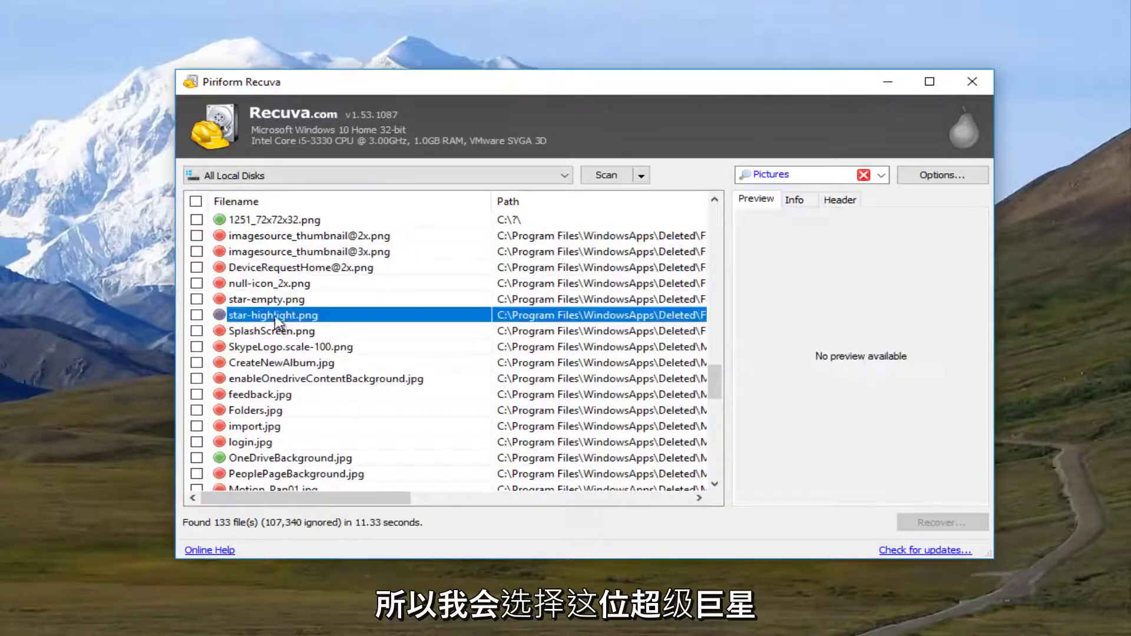
pyautogui.scroll(-3, 286, 327)
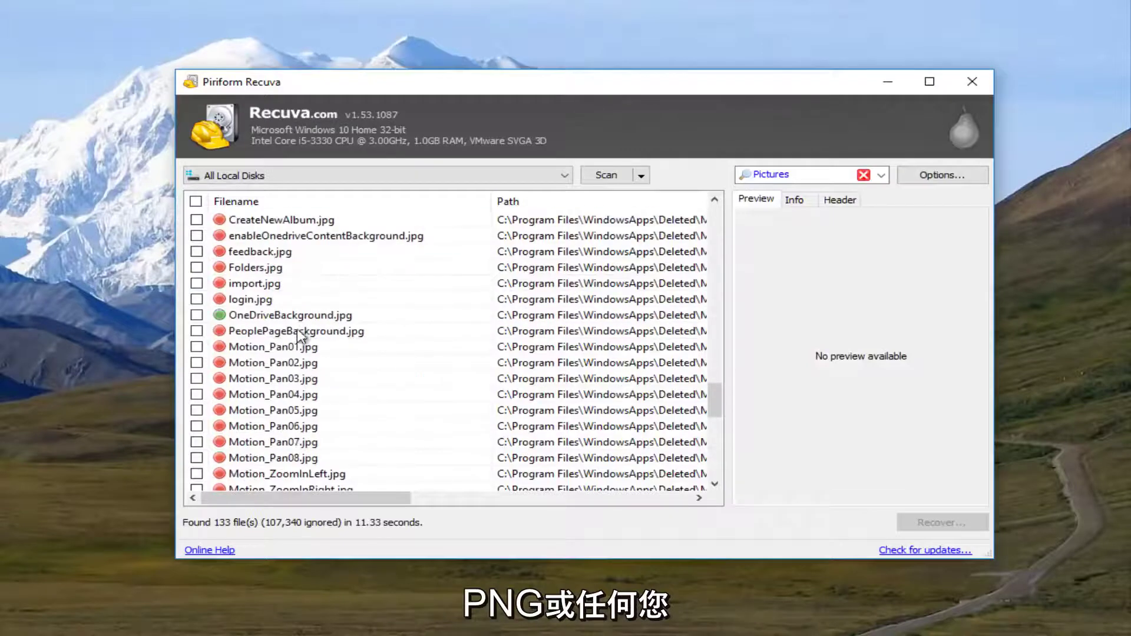
pyautogui.scroll(20, 285, 347)
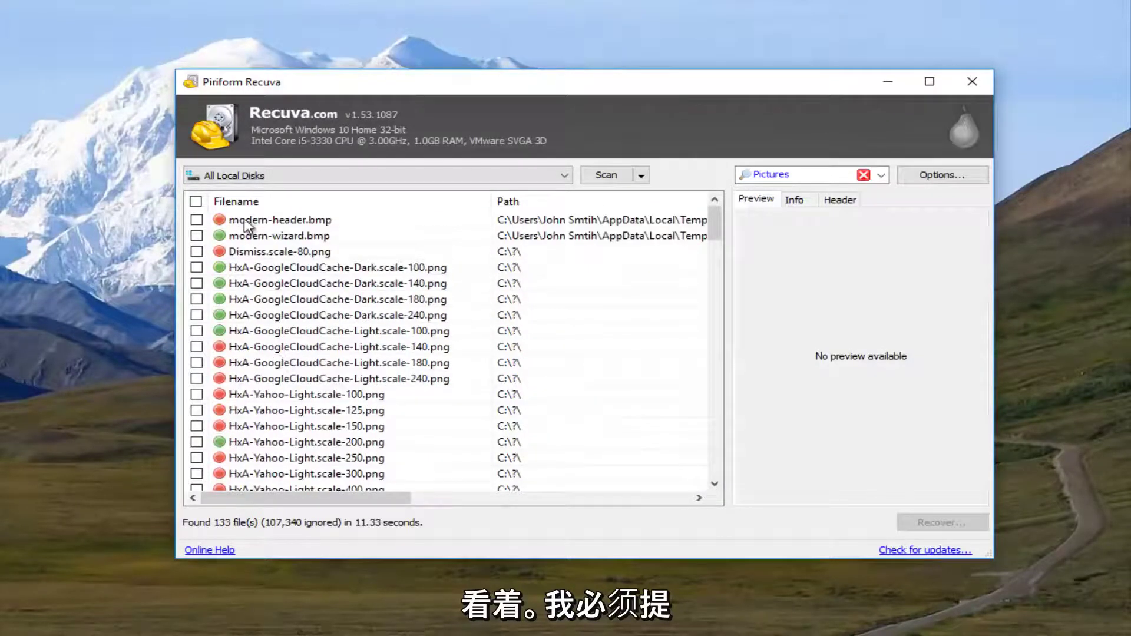
pyautogui.click(261, 317)
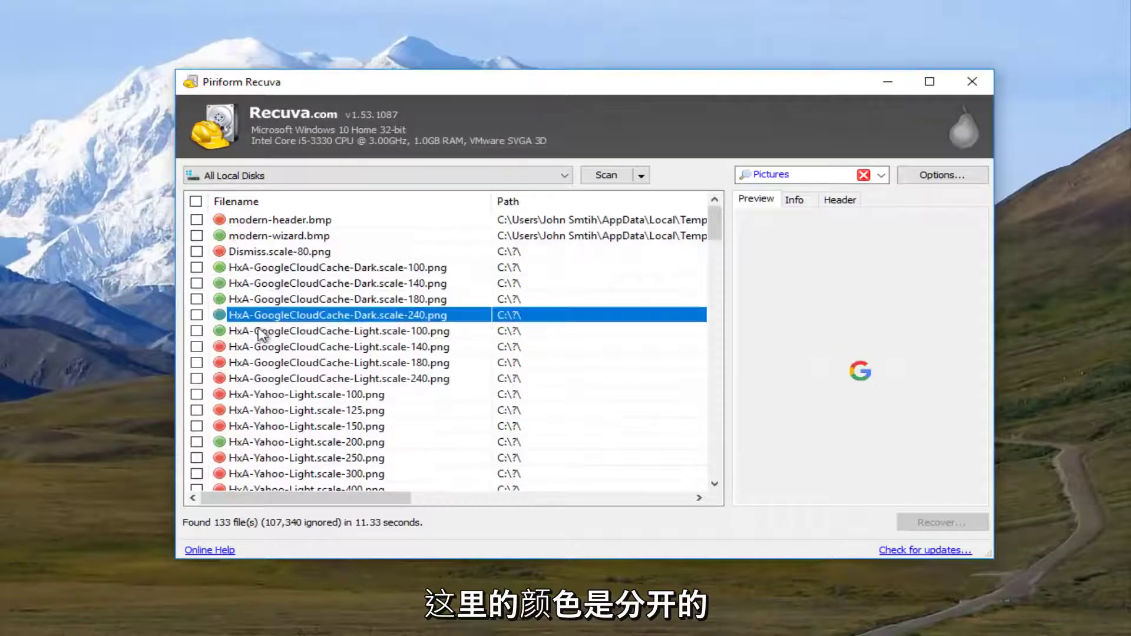
pyautogui.click(227, 286)
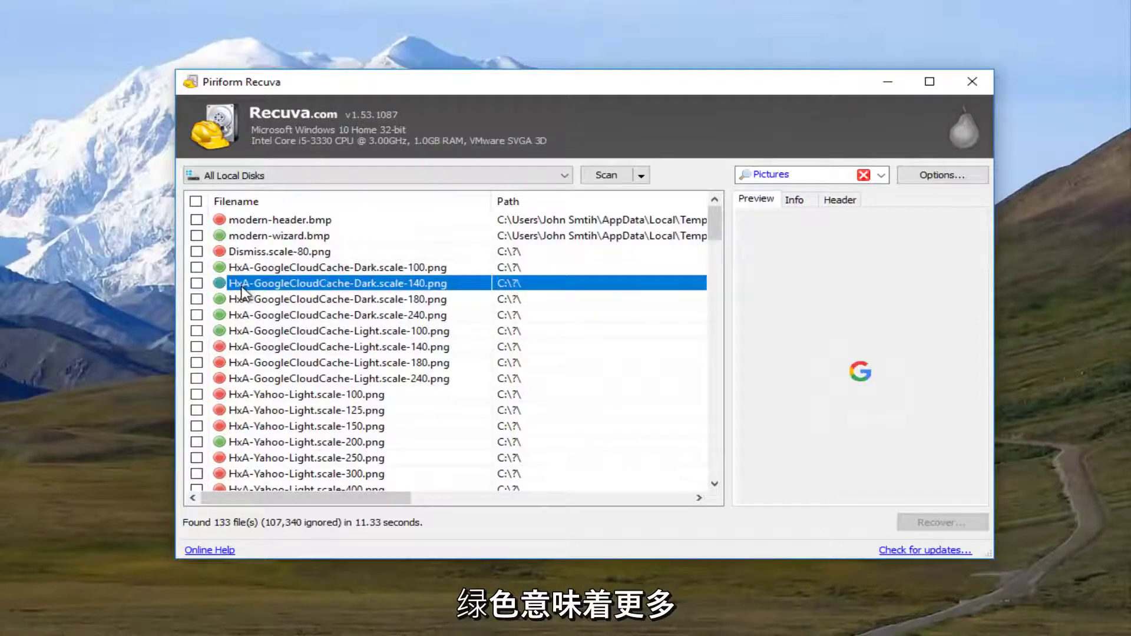
pyautogui.click(255, 267)
pyautogui.click(259, 255)
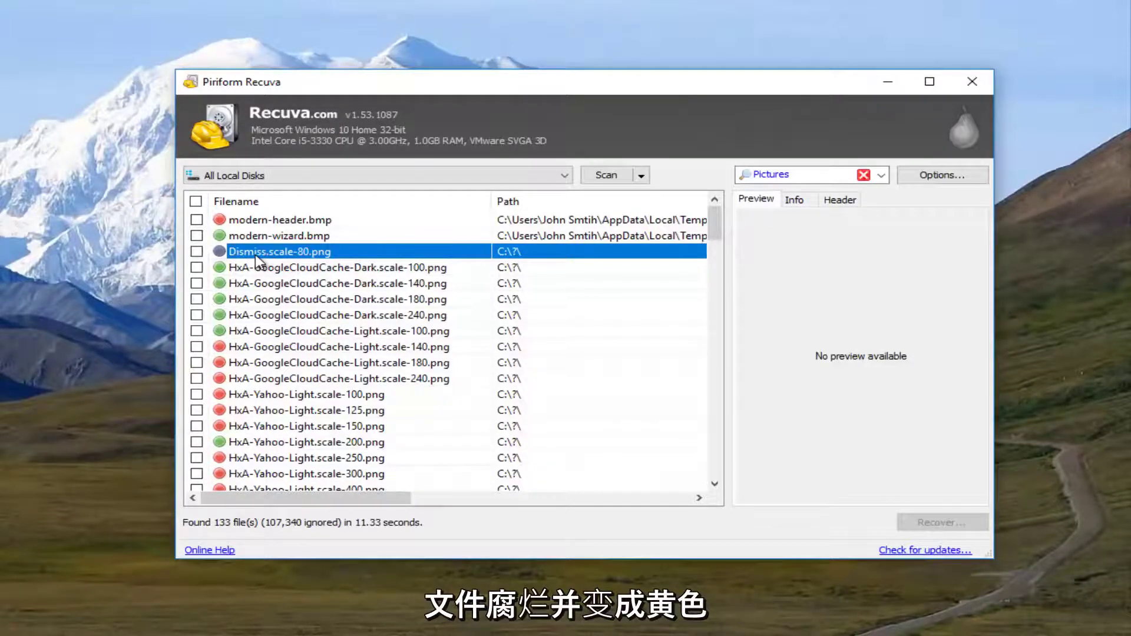
pyautogui.scroll(-7, 342, 318)
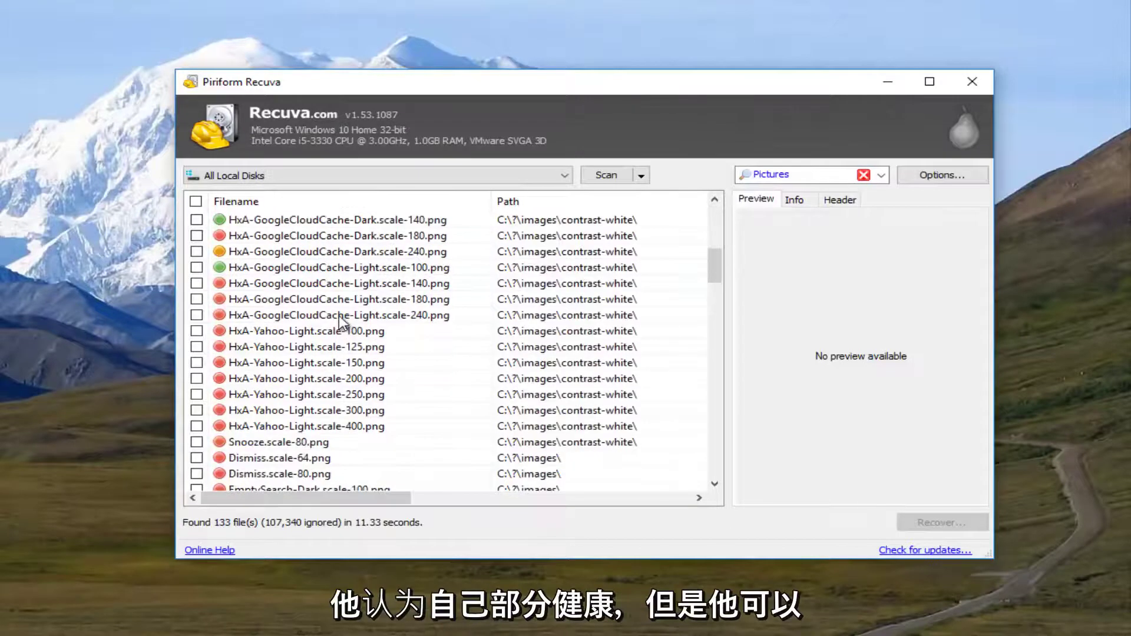
pyautogui.scroll(2, 338, 316)
pyautogui.click(273, 352)
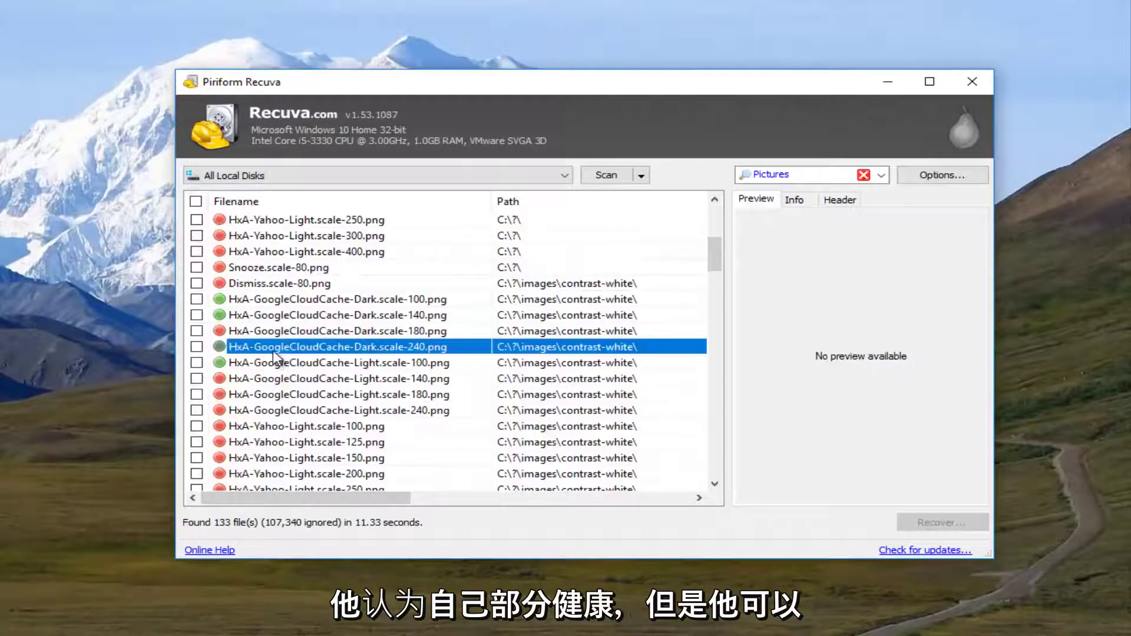
pyautogui.click(248, 316)
pyautogui.scroll(2, 259, 321)
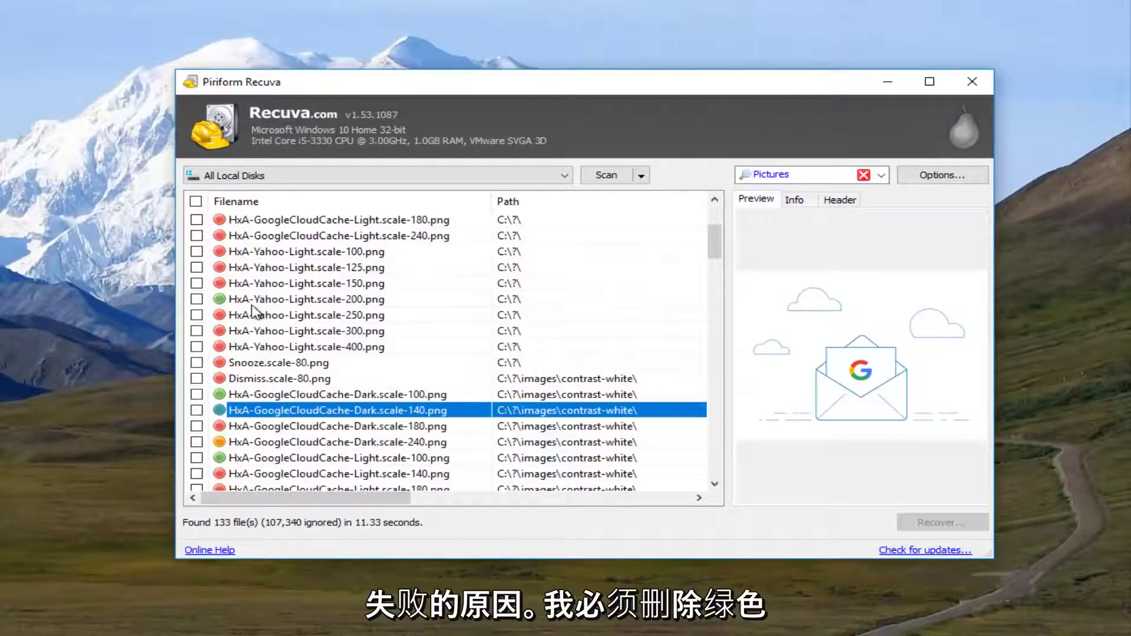
# Mark HxA-Yahoo-Light.scale-200.png and recover it to the Desktop, accepting the same-drive warning
pyautogui.click(258, 314)
pyautogui.click(266, 300)
pyautogui.rightClick(266, 301)
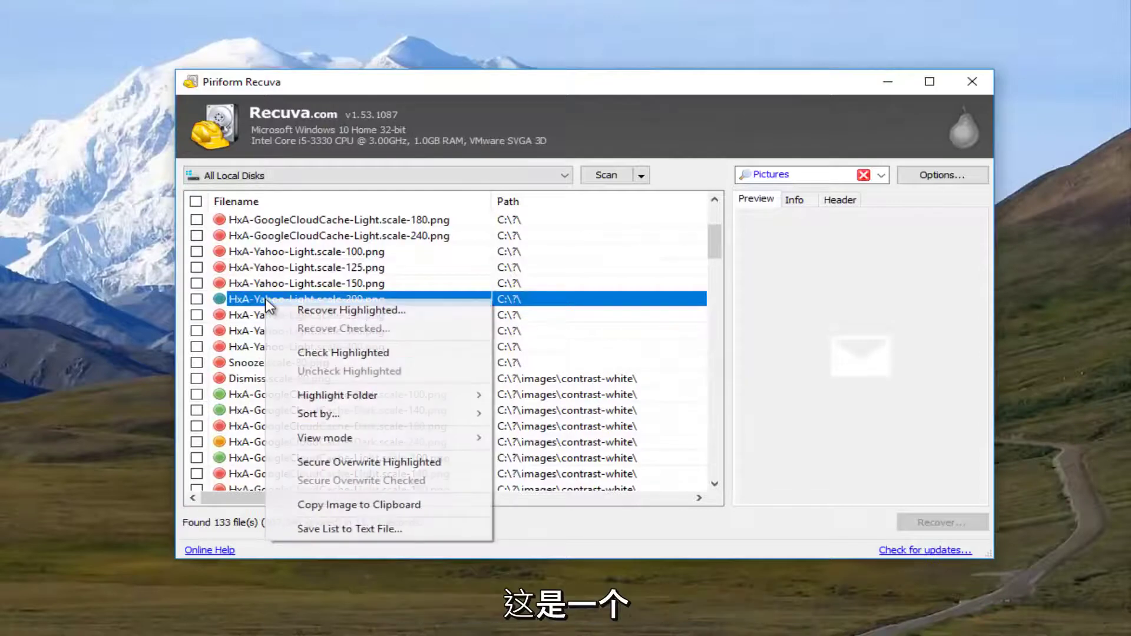
pyautogui.click(264, 302)
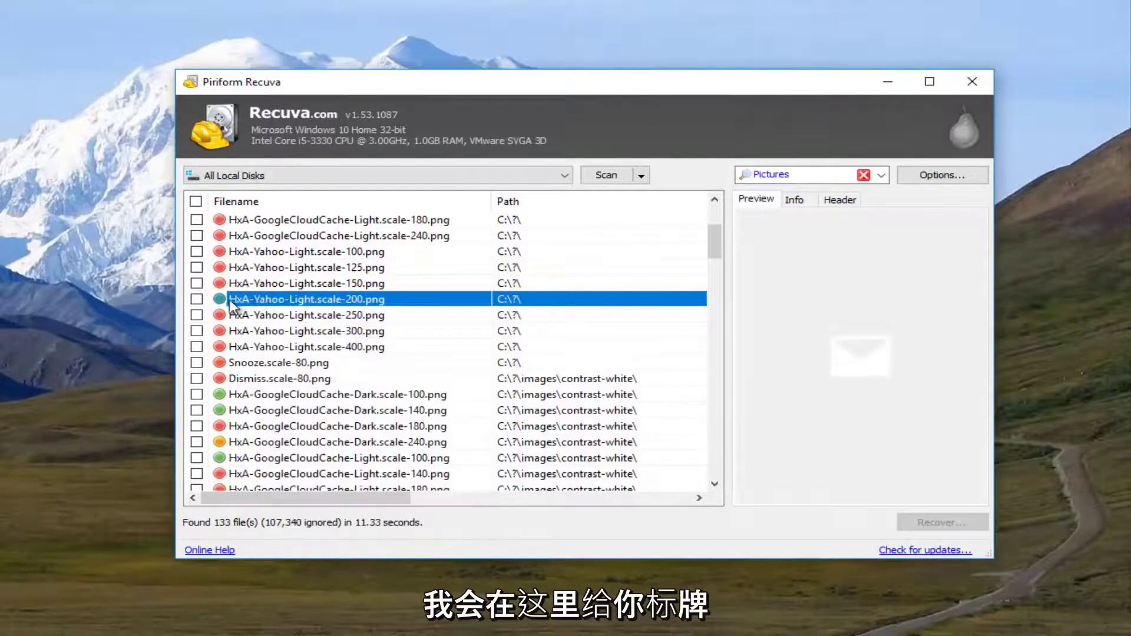
pyautogui.click(197, 300)
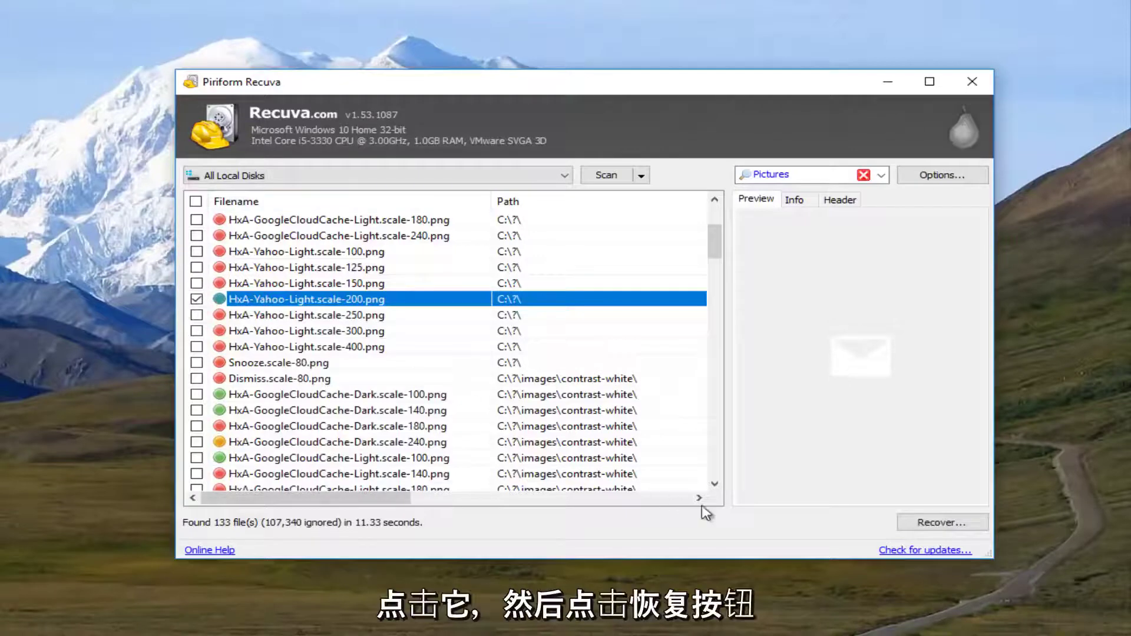
pyautogui.click(932, 523)
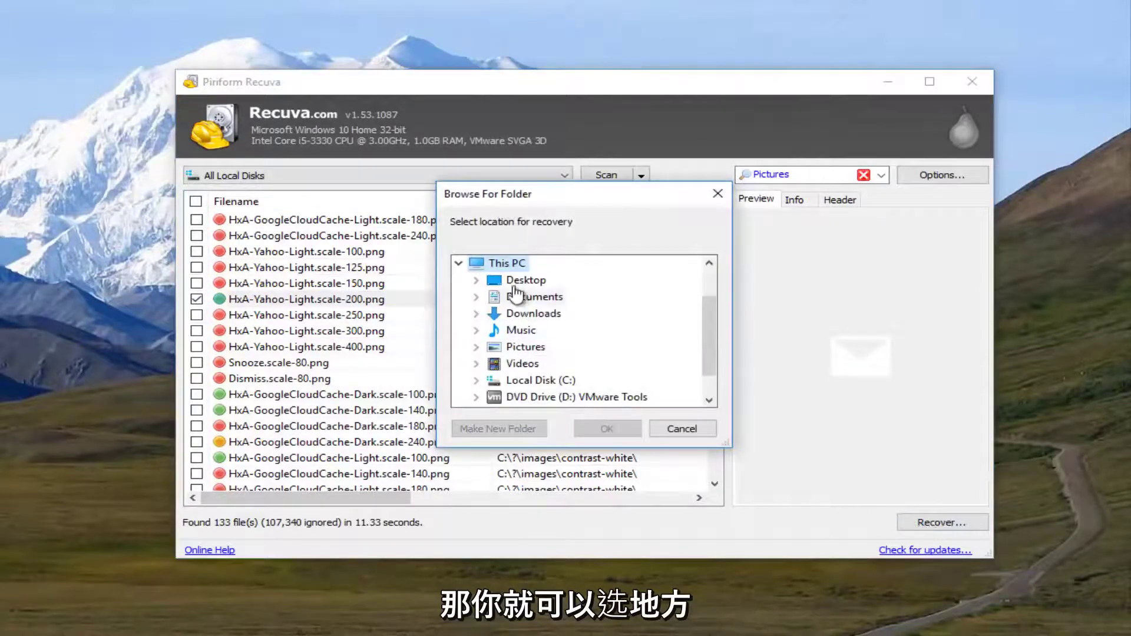
pyautogui.click(531, 283)
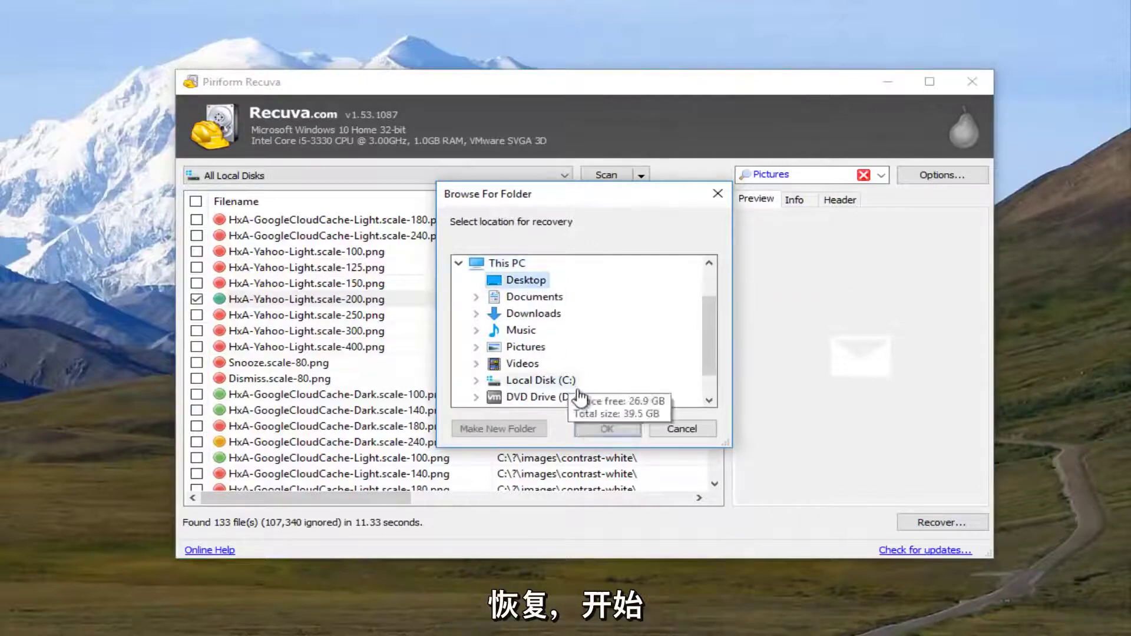
pyautogui.click(596, 437)
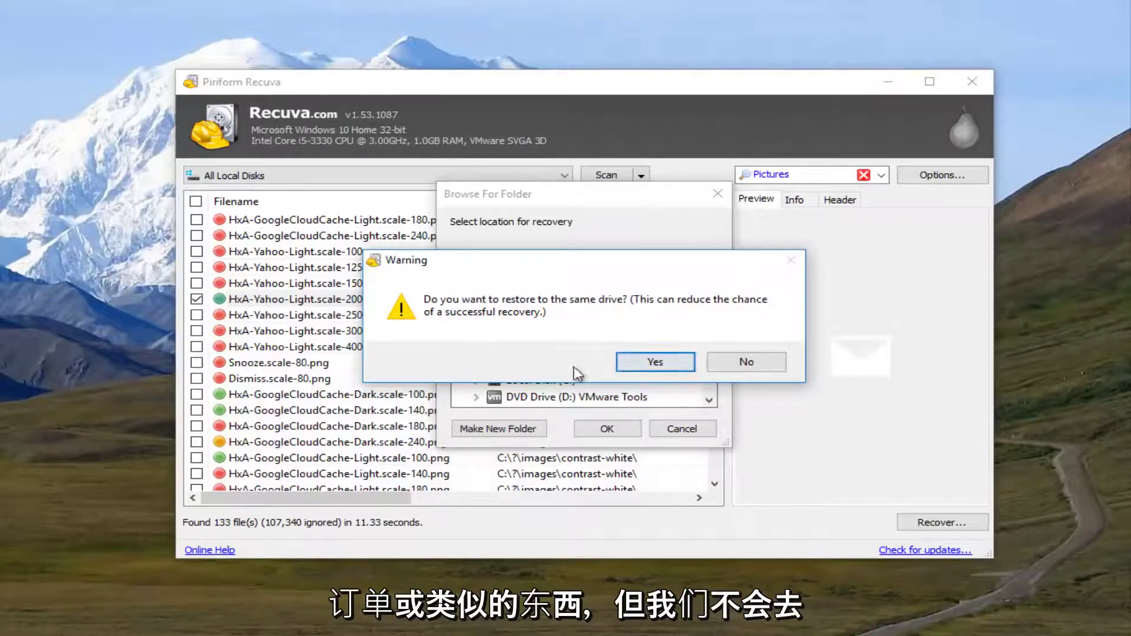
pyautogui.click(652, 362)
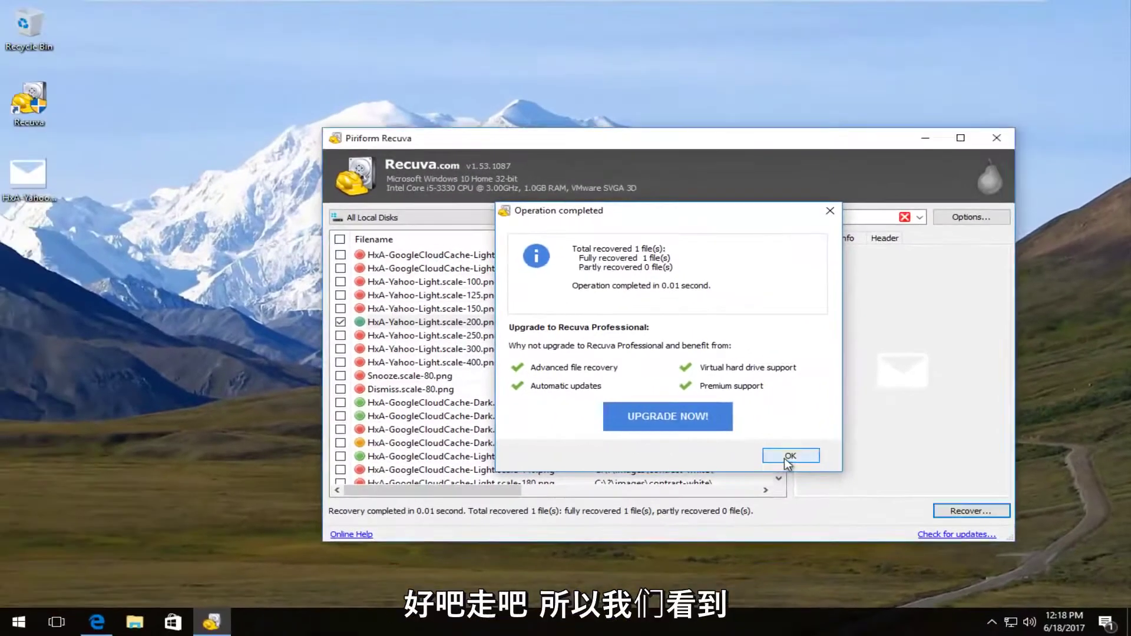
pyautogui.click(730, 457)
# View HxA-Yahoo-Light.scale-200.png in Photos as a white envelope, then close Photos
pyautogui.click(989, 144)
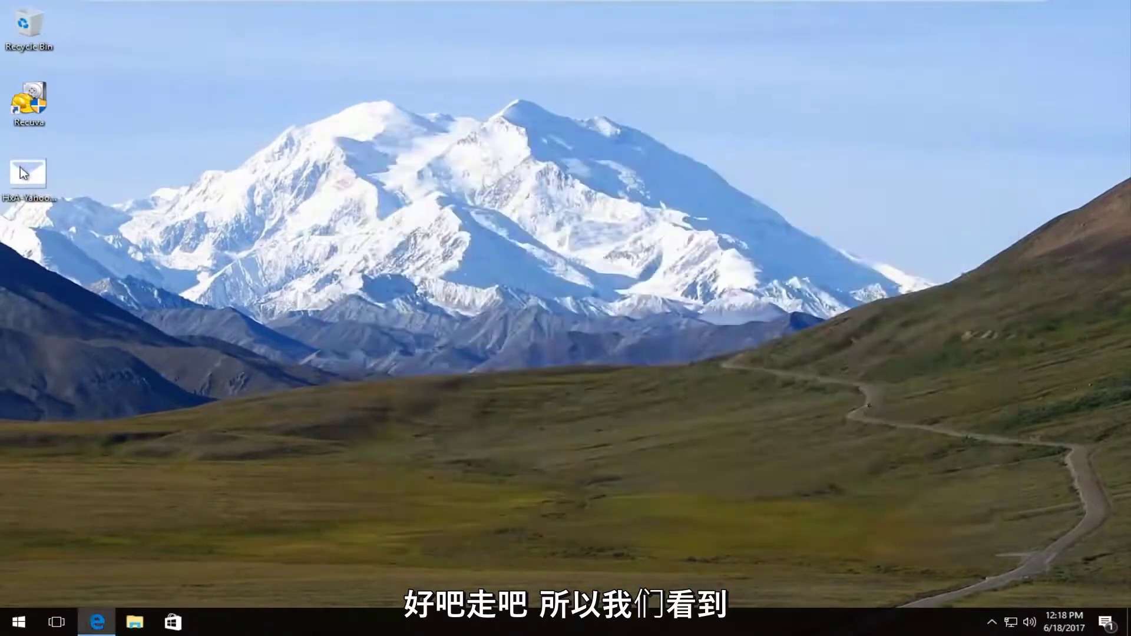
pyautogui.doubleClick(23, 168)
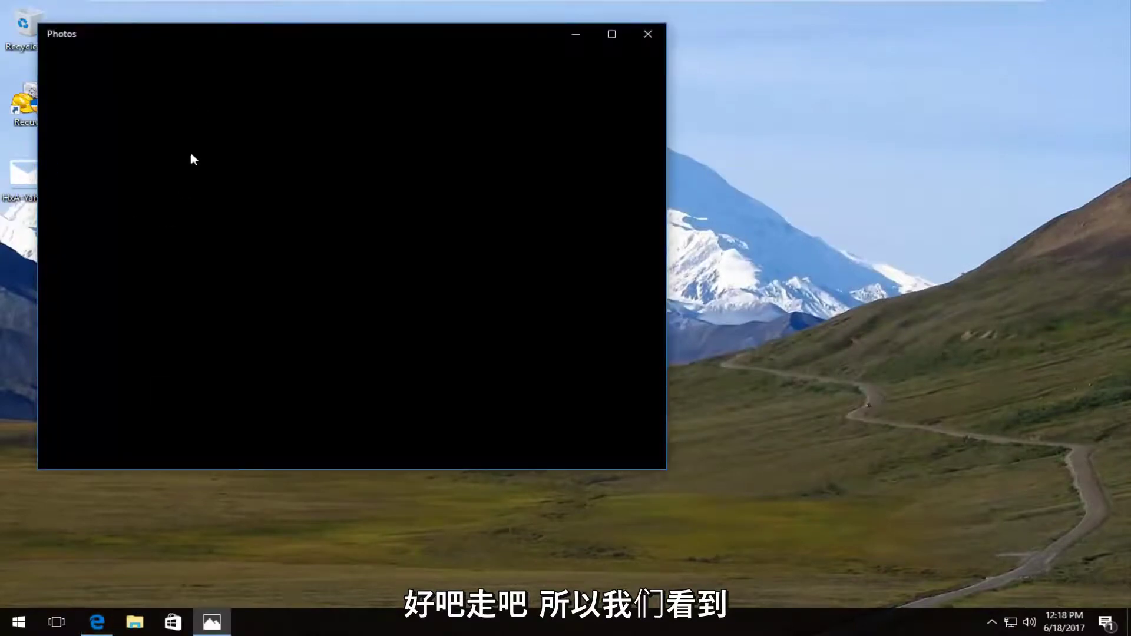
pyautogui.moveTo(211, 39); pyautogui.dragTo(439, 55)
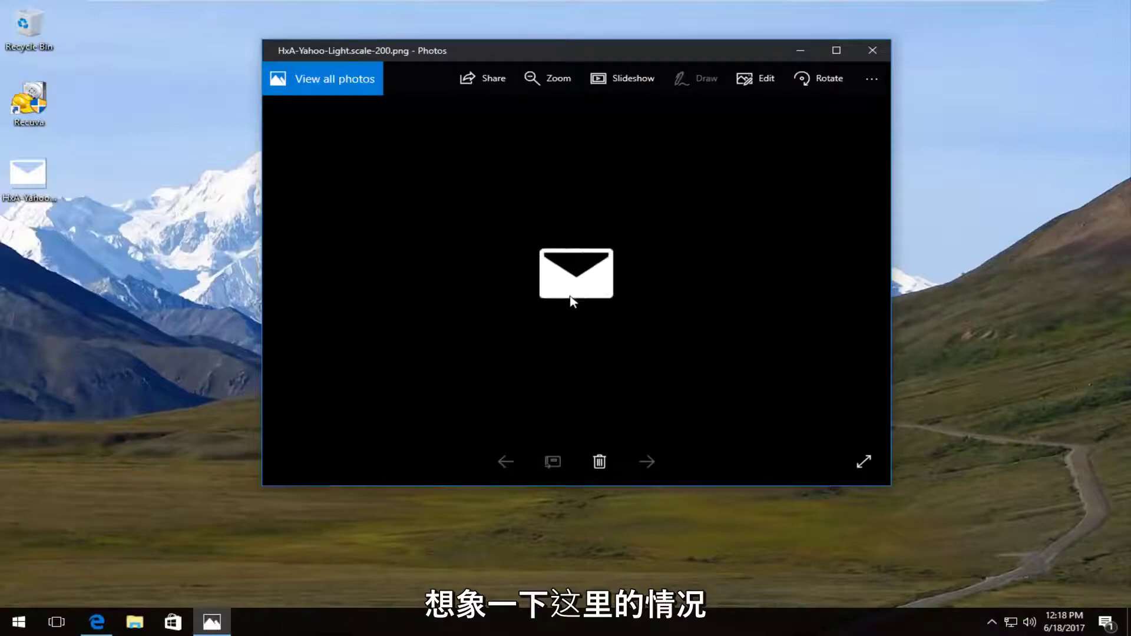
pyautogui.click(868, 51)
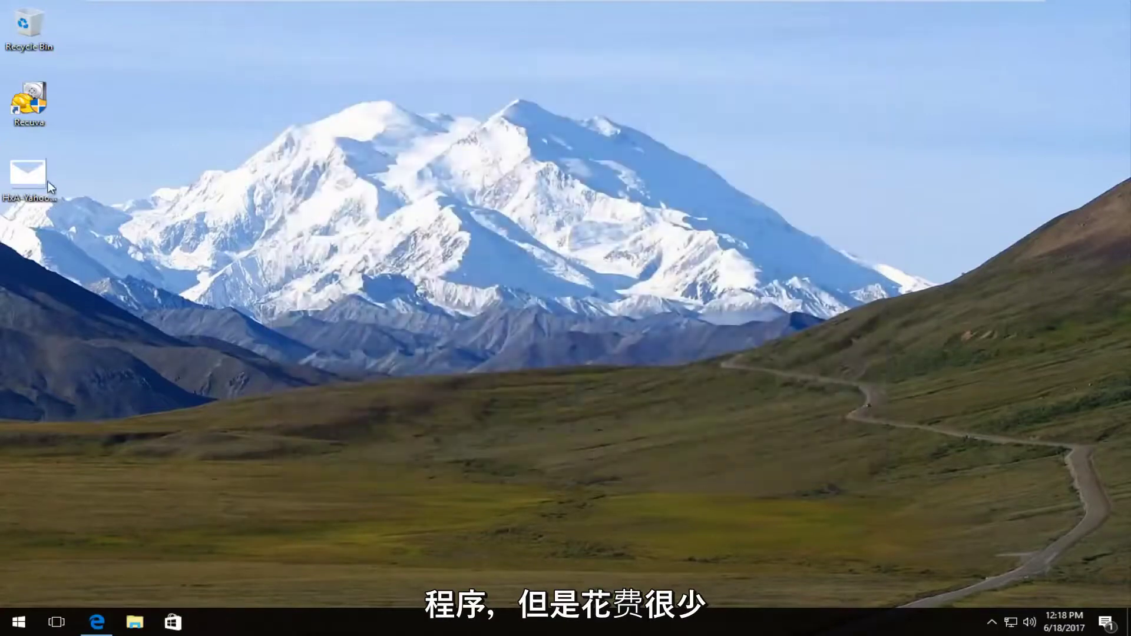
pyautogui.click(12, 176)
# Delete the recovered image from the desktop and relaunch Recuva with administrator approval
pyautogui.press('Delete')
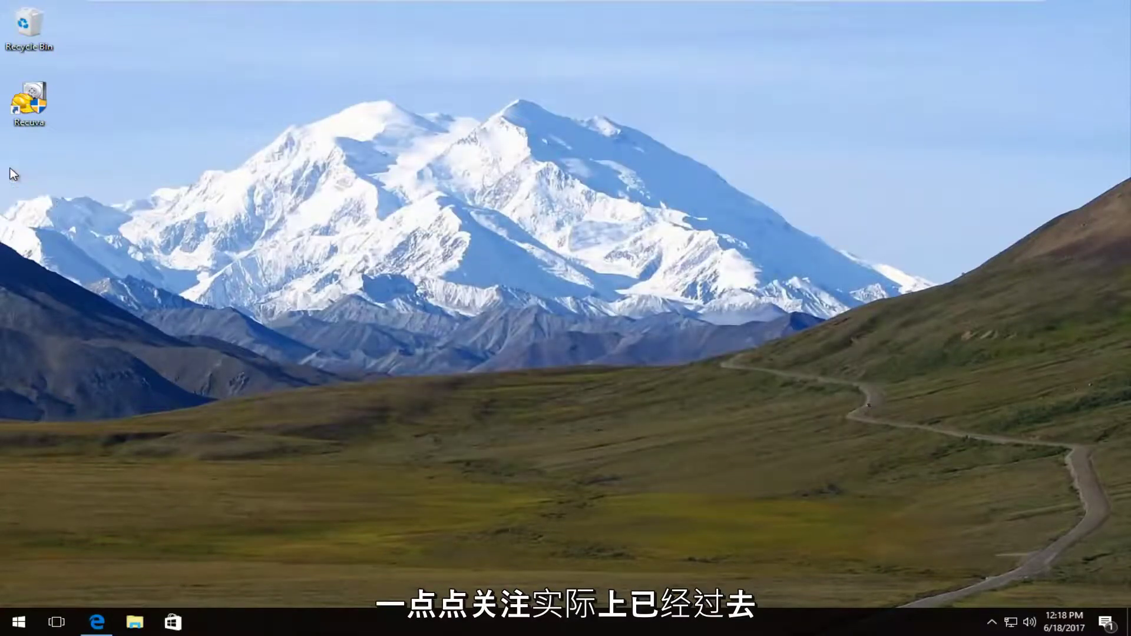
pyautogui.doubleClick(25, 104)
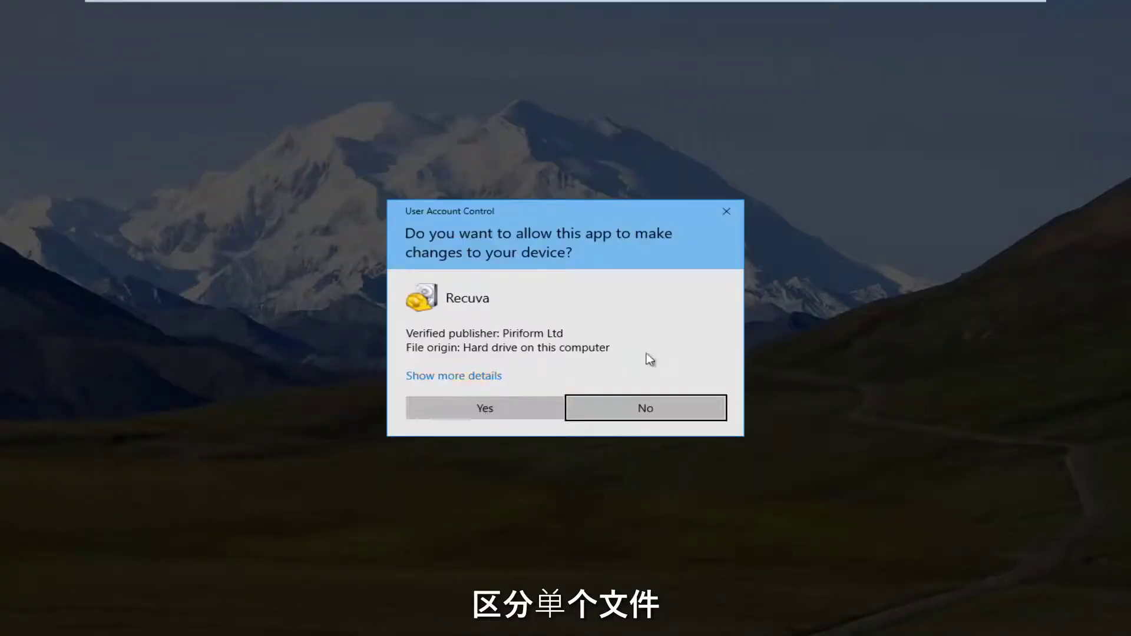
pyautogui.click(467, 408)
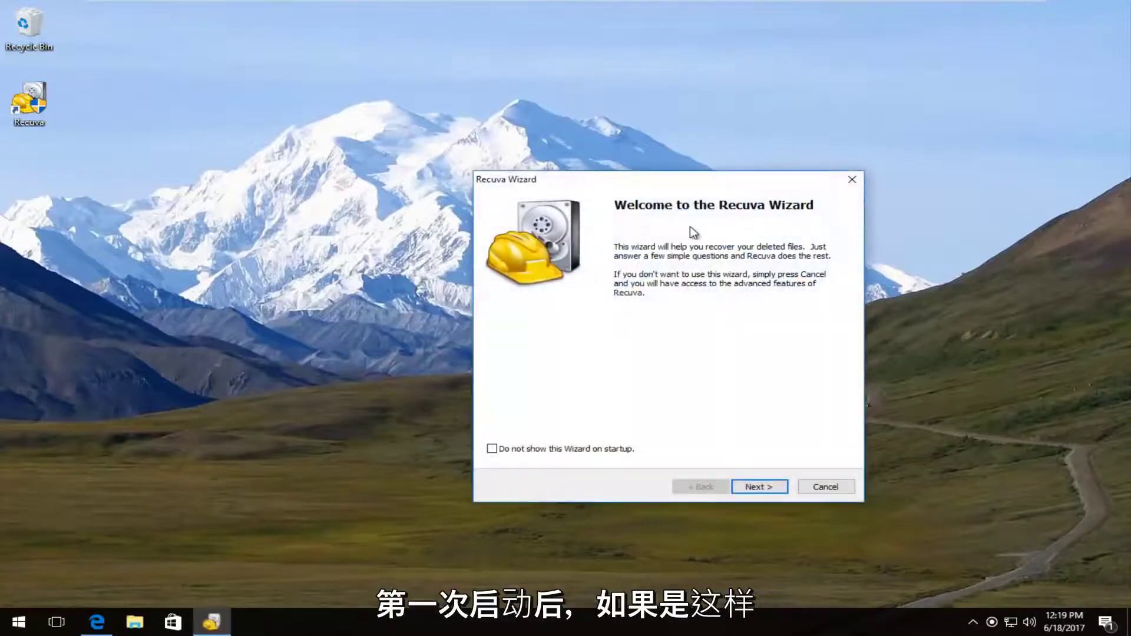
pyautogui.moveTo(554, 185); pyautogui.dragTo(396, 124)
# In the wizard, choose Documents and 'I'm not sure', enable Deep Scan, and start scanning
pyautogui.click(580, 426)
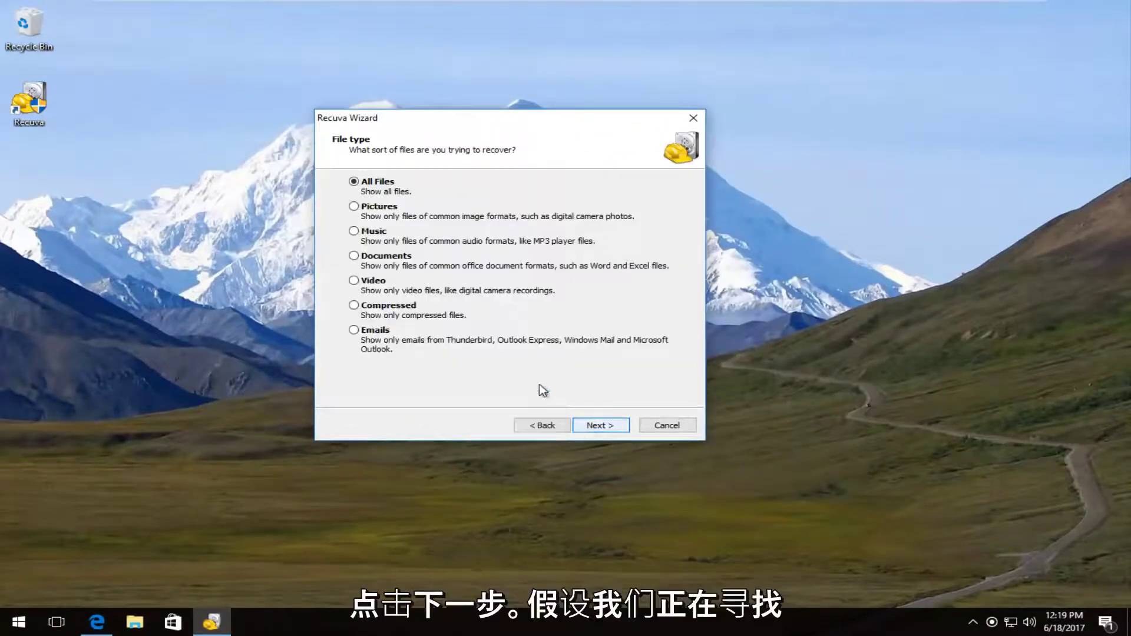
pyautogui.click(360, 260)
pyautogui.click(600, 425)
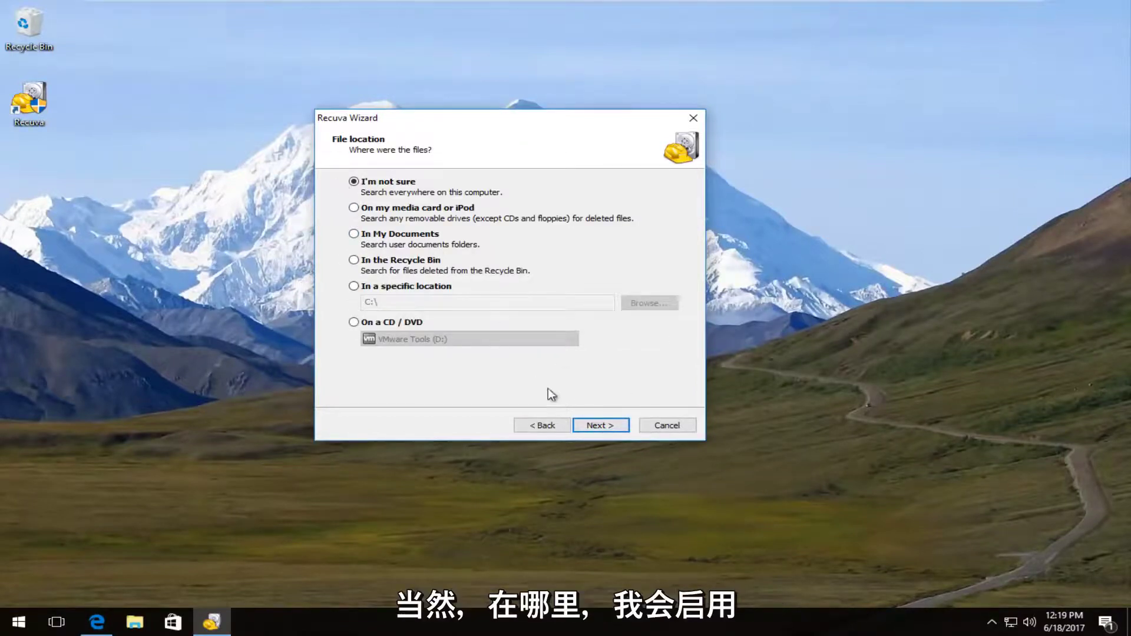
pyautogui.click(592, 425)
pyautogui.click(469, 300)
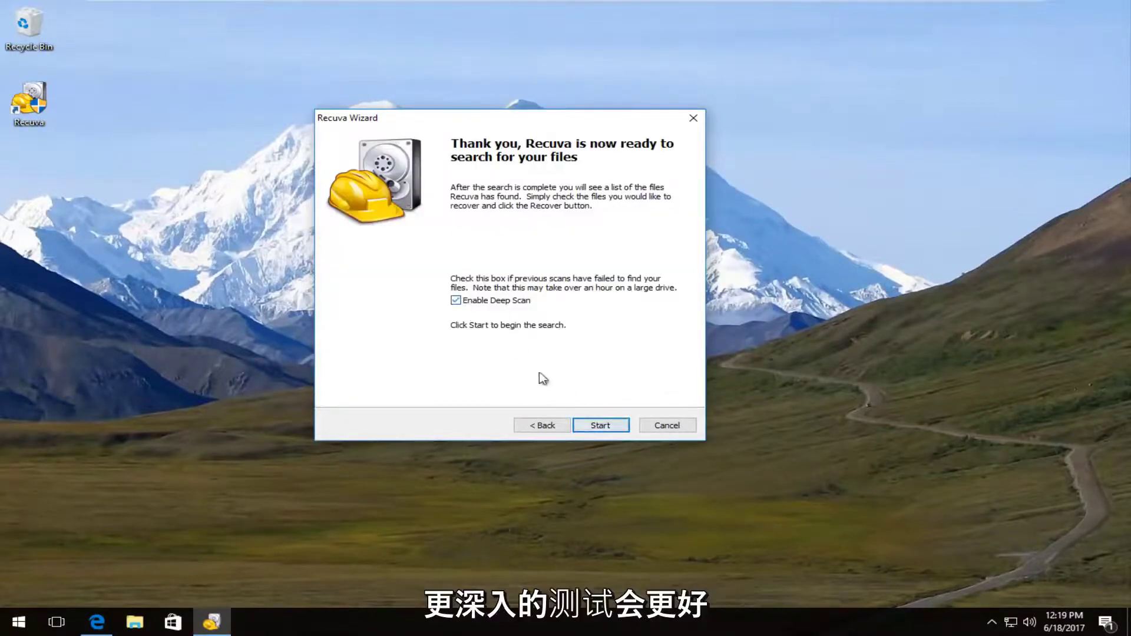
pyautogui.click(610, 427)
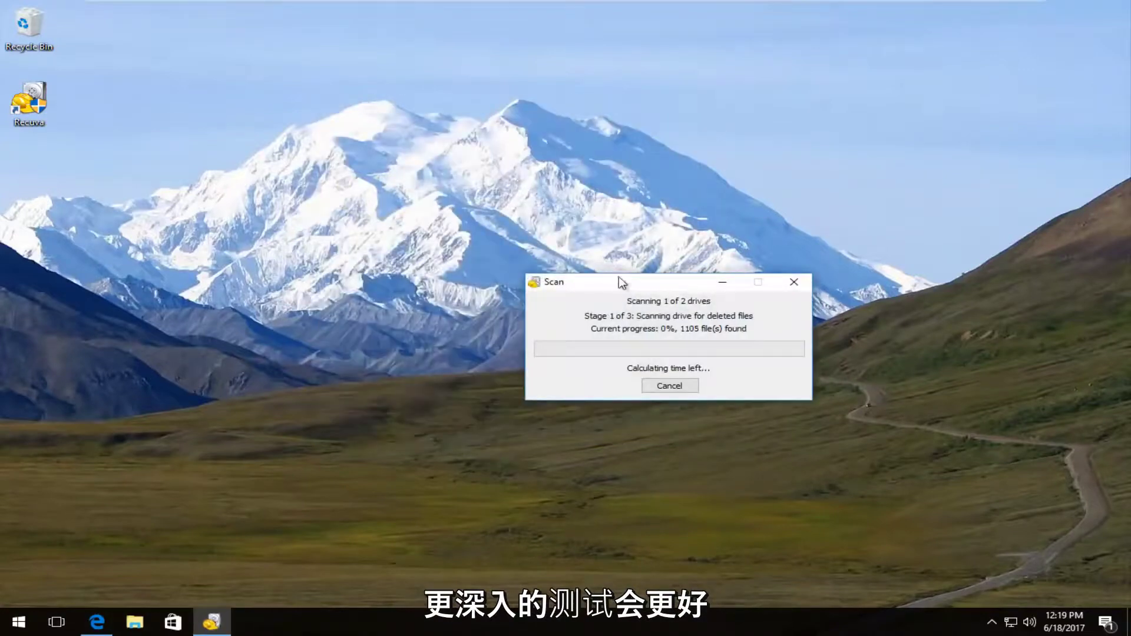
# Move the Scan progress window aside while the deep scan runs
pyautogui.moveTo(626, 284); pyautogui.dragTo(489, 217)
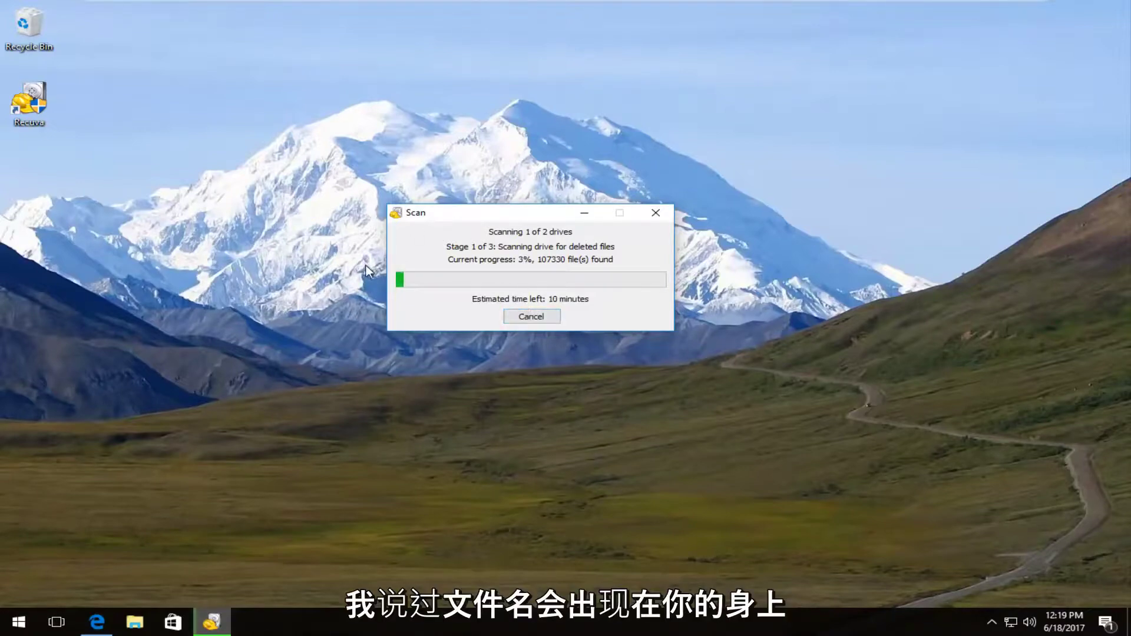
# Cancel the deep scan and reposition the Recuva results window
pyautogui.click(523, 318)
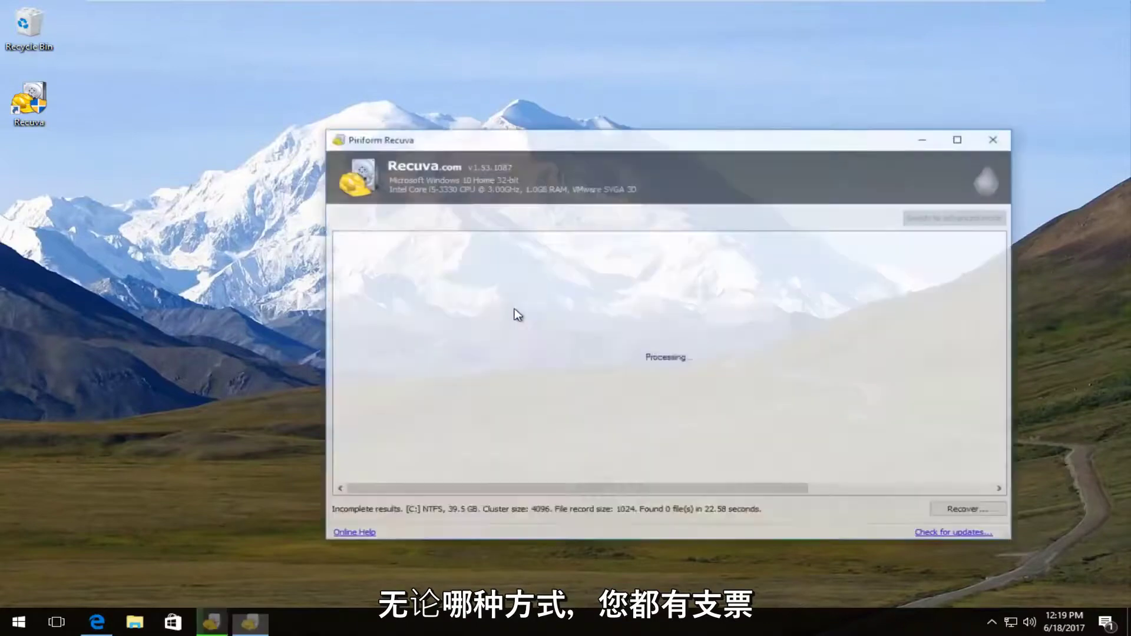
pyautogui.moveTo(625, 145); pyautogui.dragTo(567, 95)
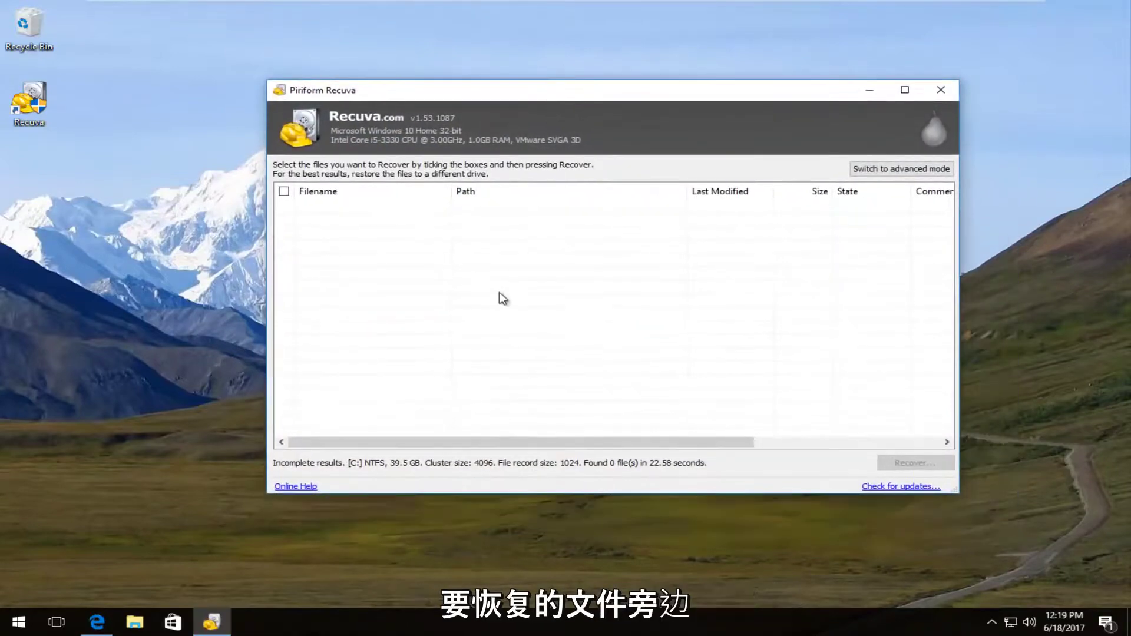